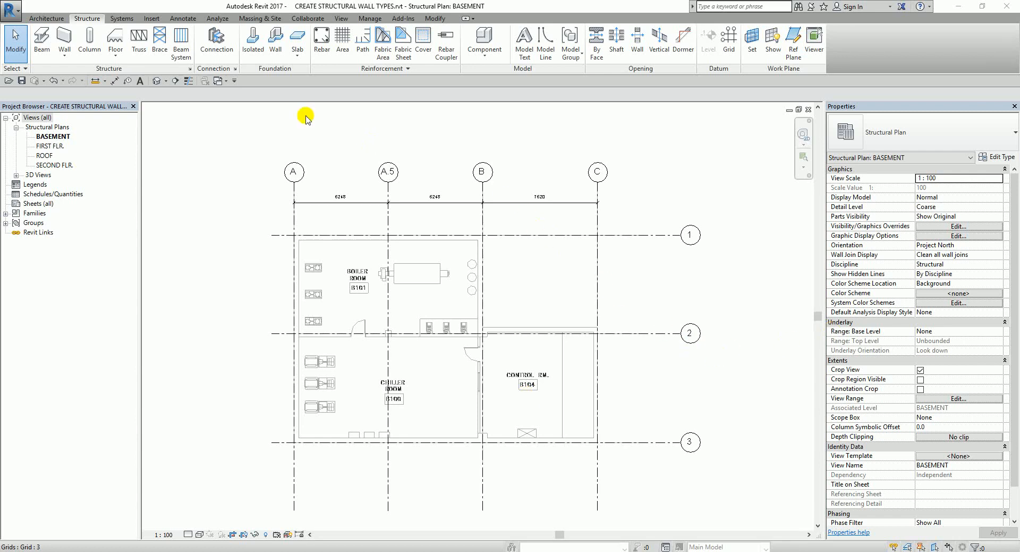
# - Start a structural wall and duplicate the Exterior - 300mm Concrete wall type as Exterior - 350mm Concrete
pyautogui.click(68, 38)
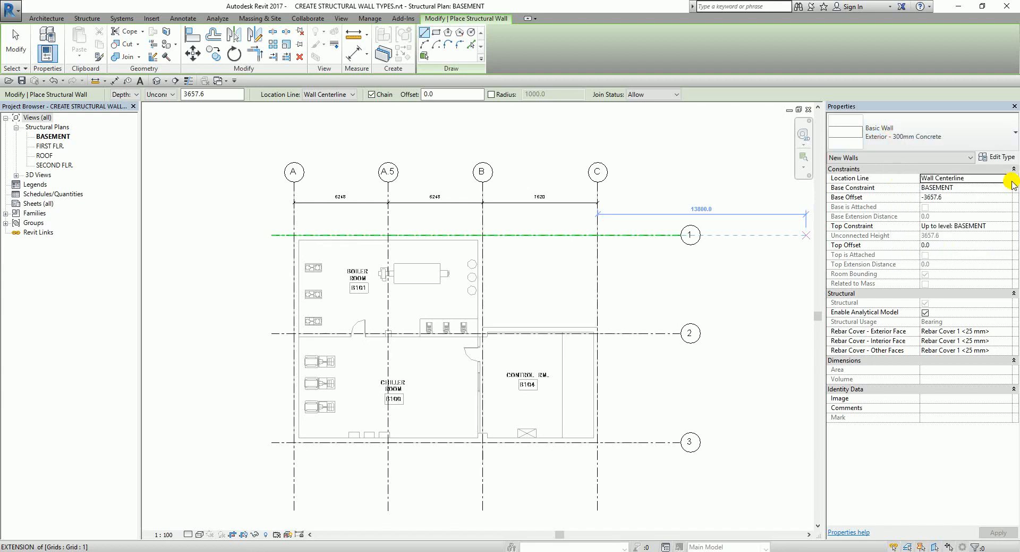
pyautogui.click(960, 132)
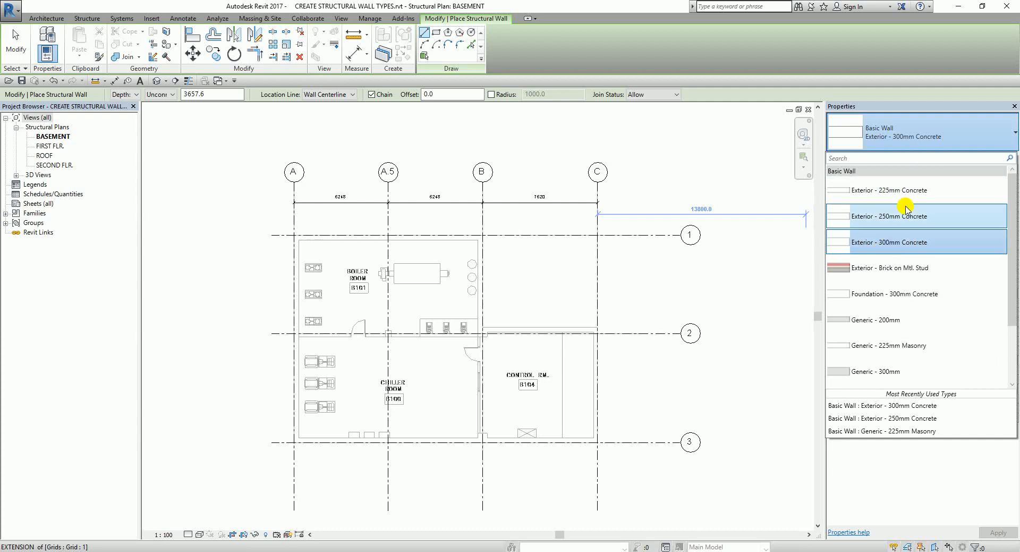
pyautogui.click(909, 133)
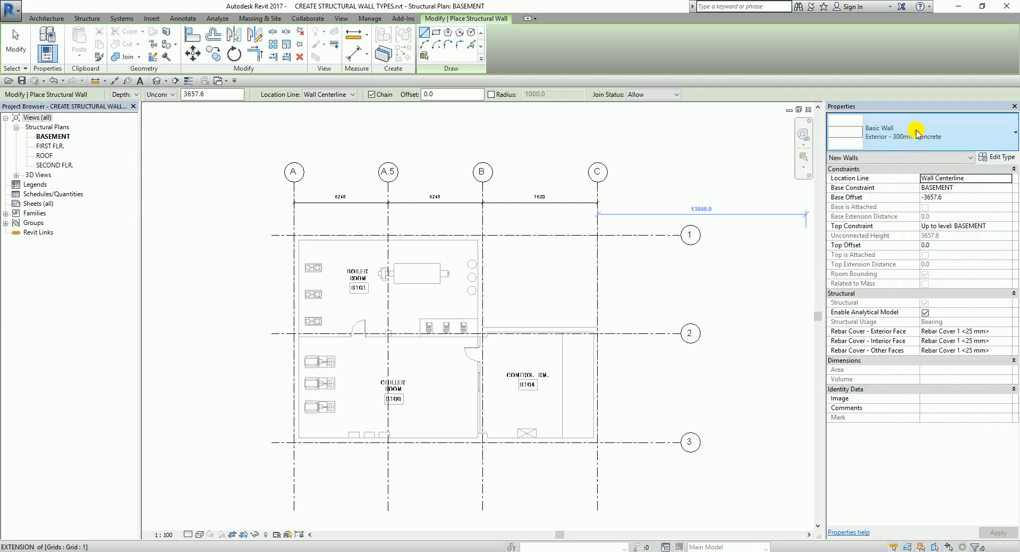
pyautogui.click(1002, 159)
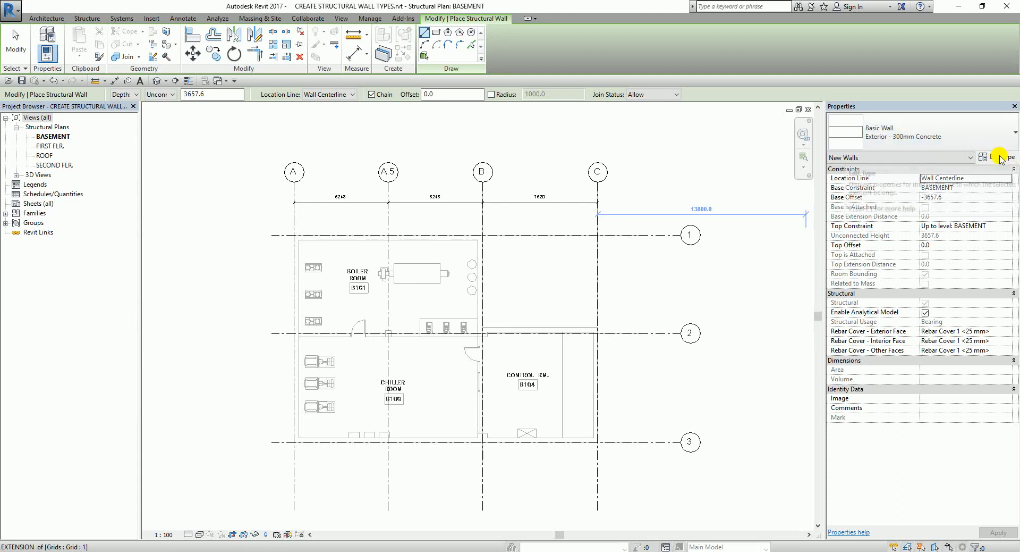
pyautogui.click(1001, 157)
pyautogui.click(614, 152)
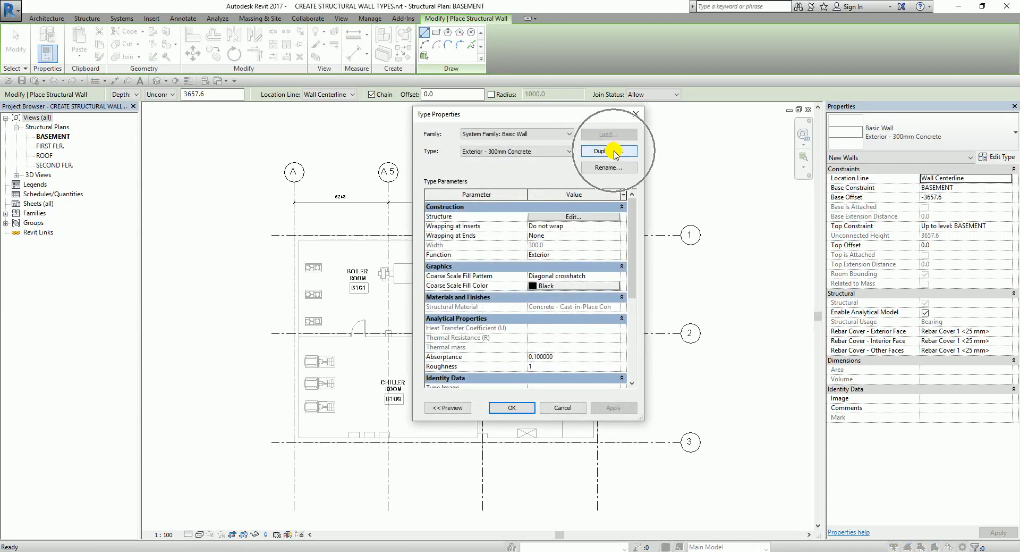
pyautogui.click(614, 152)
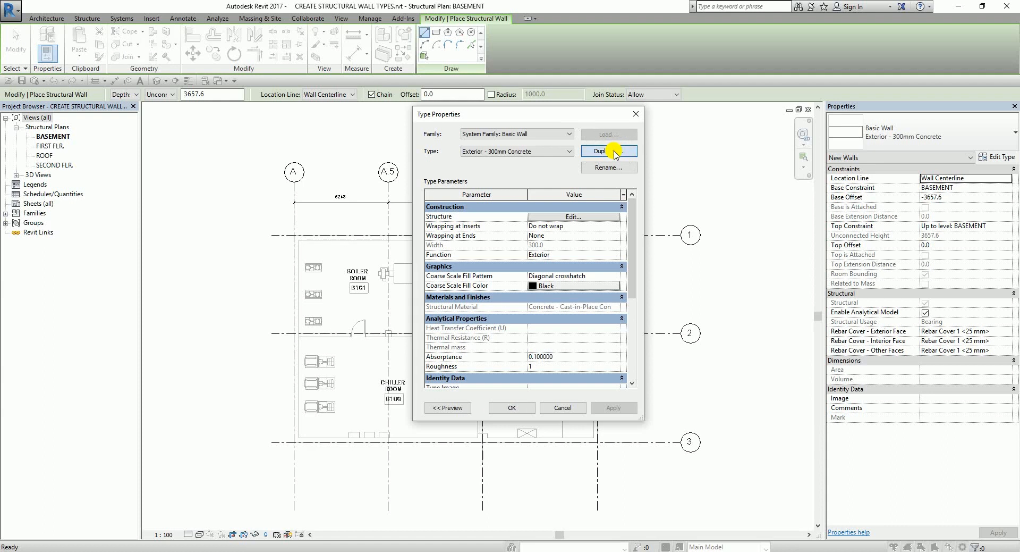
pyautogui.click(561, 262)
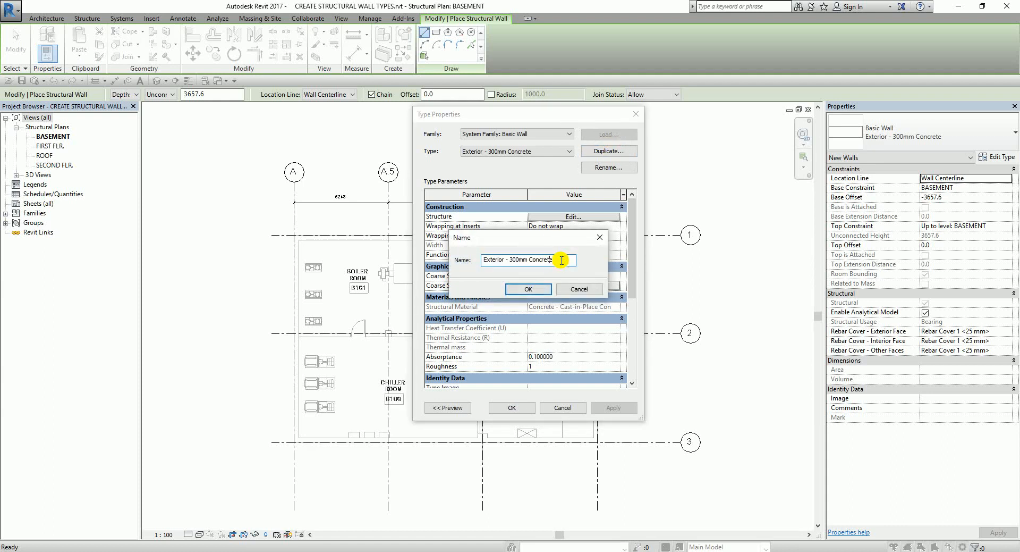
pyautogui.press('BackSpace')
pyautogui.write('5')
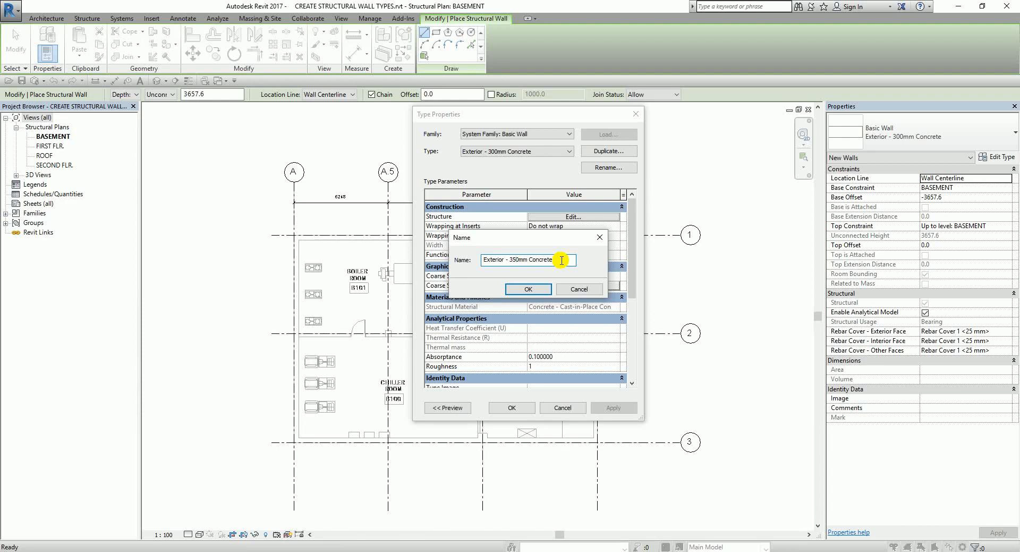
pyautogui.click(531, 290)
pyautogui.click(531, 288)
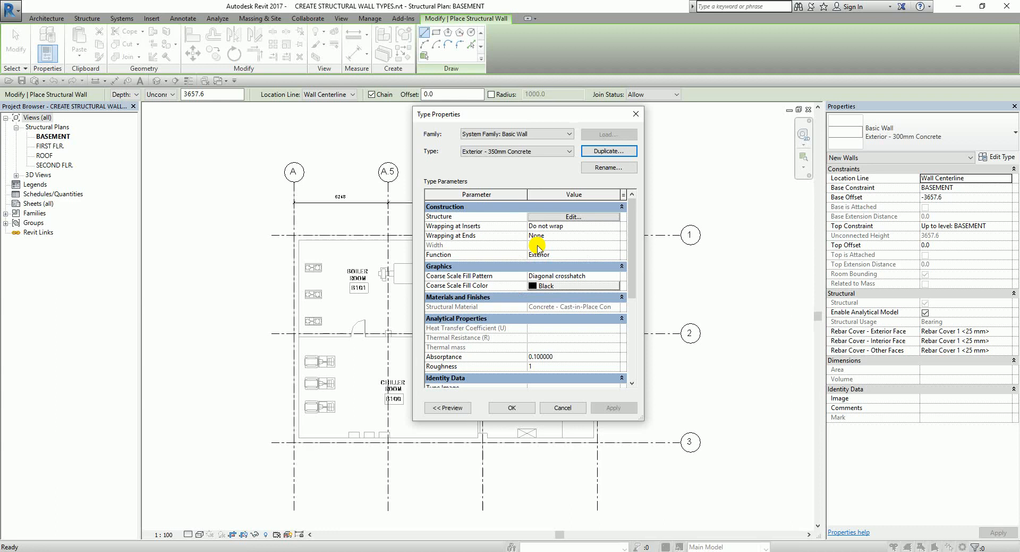
# - Set the thickness of the Structure [1] layer in the new wall type's assembly to 350 mm
pyautogui.click(568, 217)
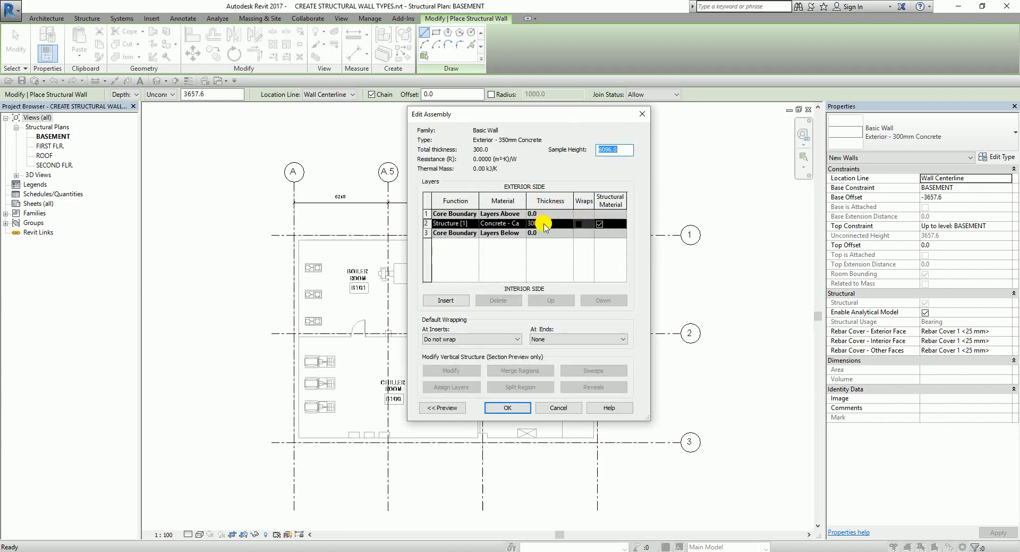
pyautogui.click(553, 223)
pyautogui.write('300')
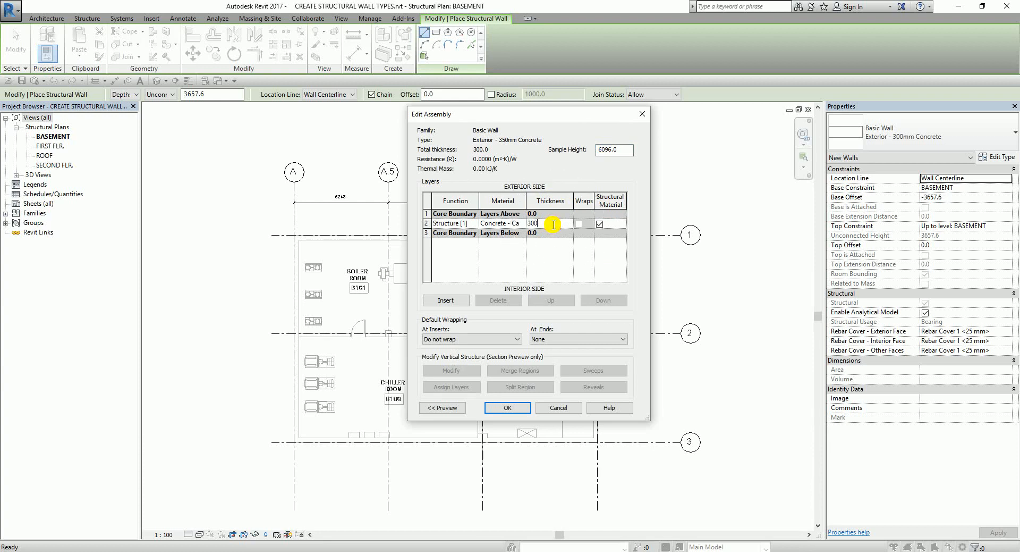
pyautogui.press('BackSpace')
pyautogui.press('BackSpace')
pyautogui.write('50')
pyautogui.press('Tab')
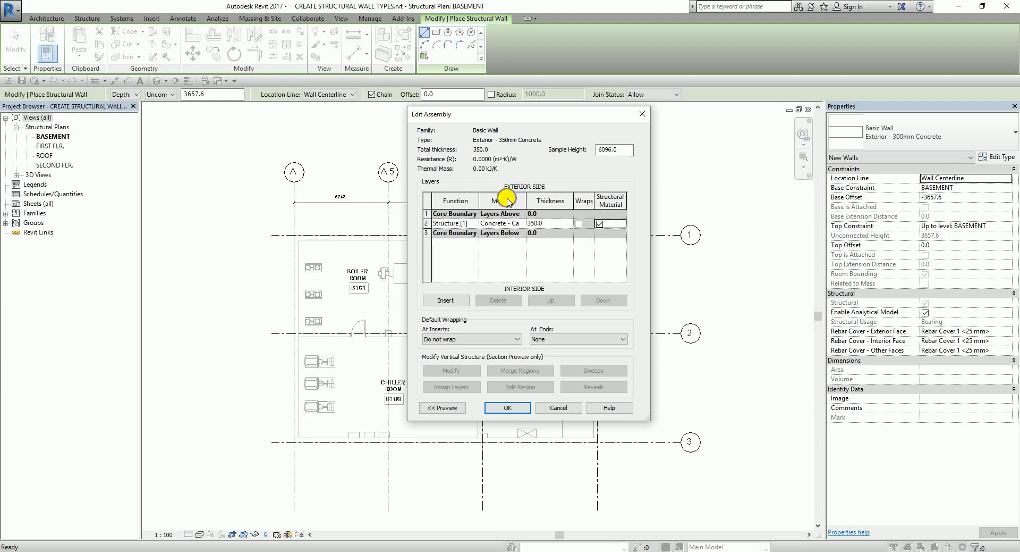
# - Open the material definition assigned to the wall's Structure [1] layer
pyautogui.click(505, 224)
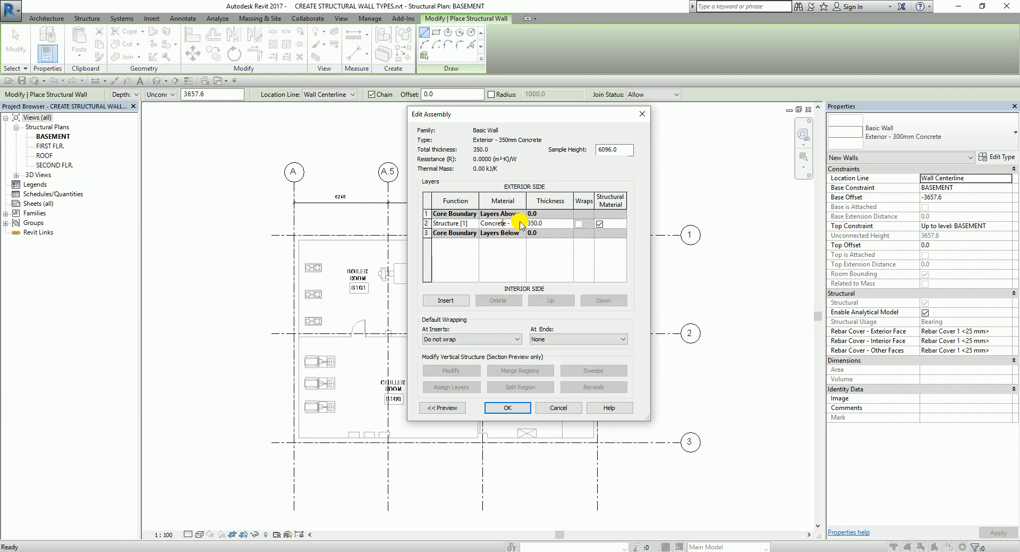
pyautogui.click(499, 223)
pyautogui.press('ctrl')
pyautogui.press('ctrl')
pyautogui.press('ctrl')
pyautogui.press('ctrl')
pyautogui.press('ctrl')
pyautogui.press('ctrl')
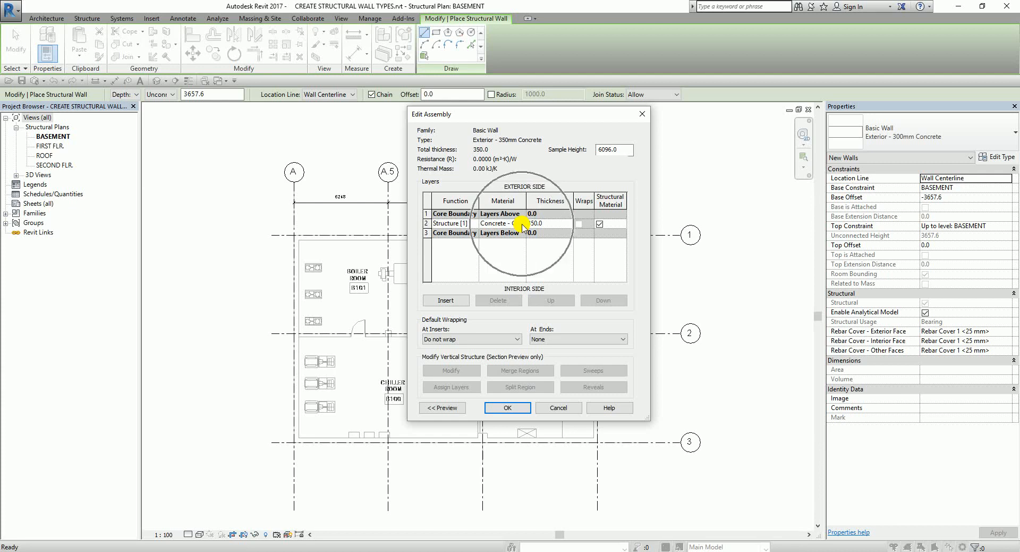
pyautogui.click(524, 226)
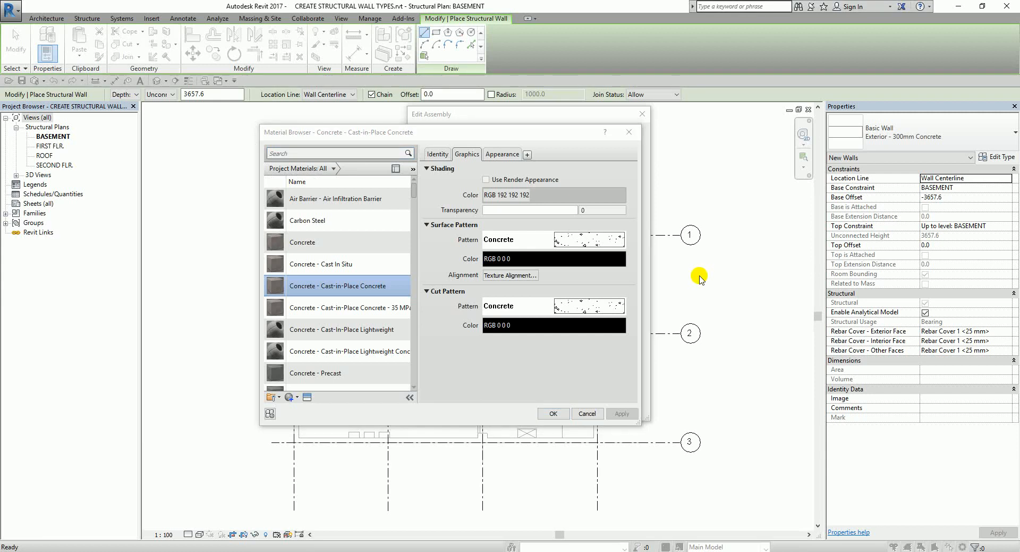
pyautogui.click(451, 230)
pyautogui.click(578, 246)
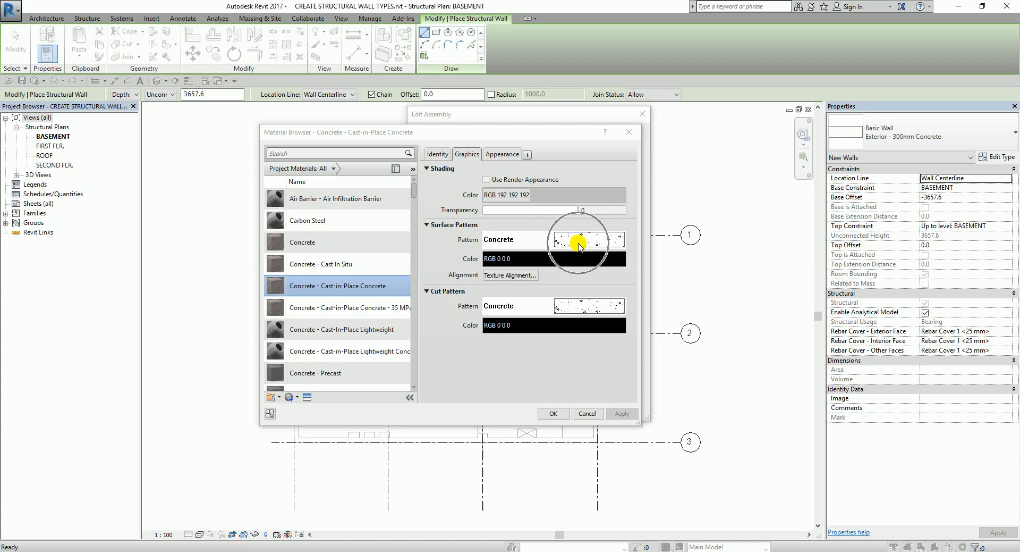
pyautogui.click(584, 245)
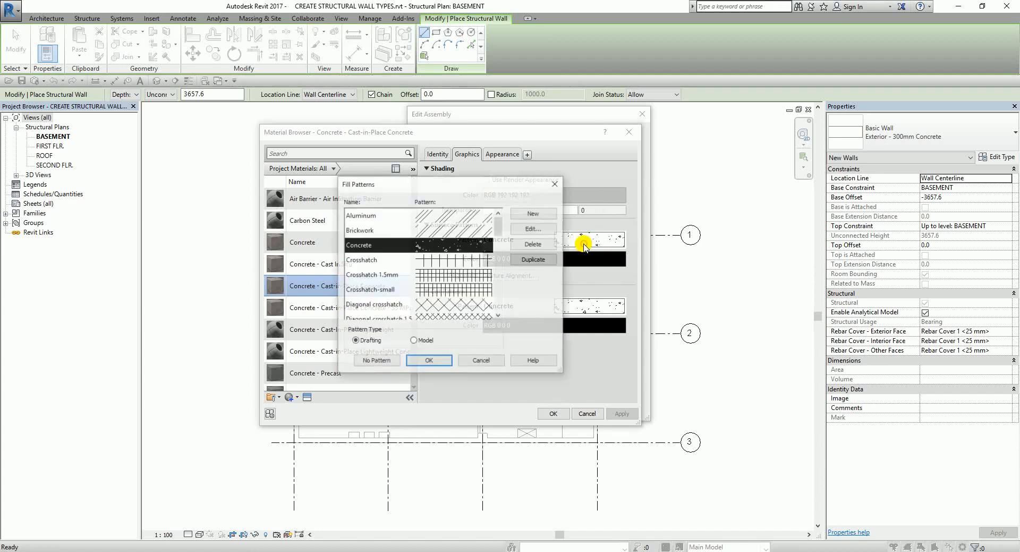
pyautogui.click(445, 229)
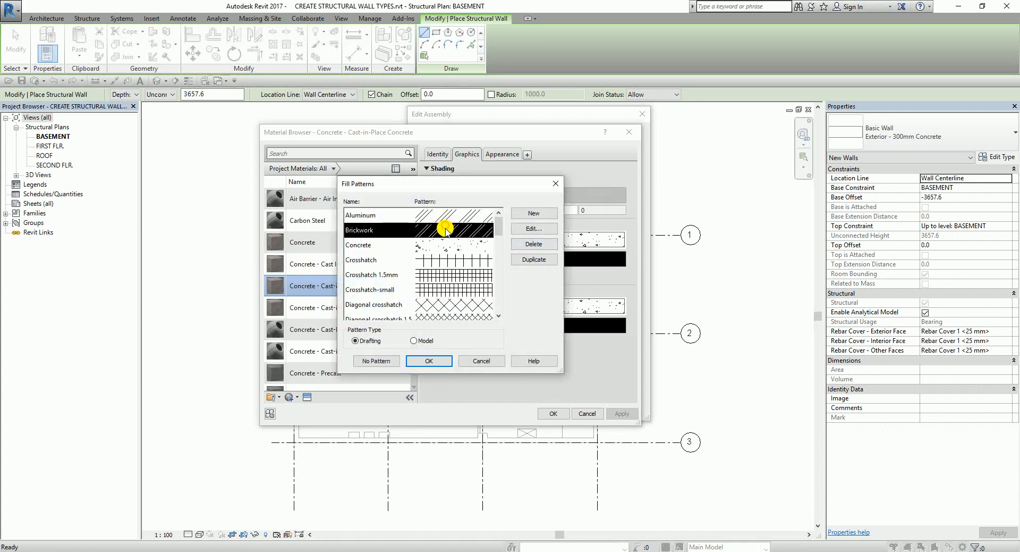
pyautogui.click(446, 243)
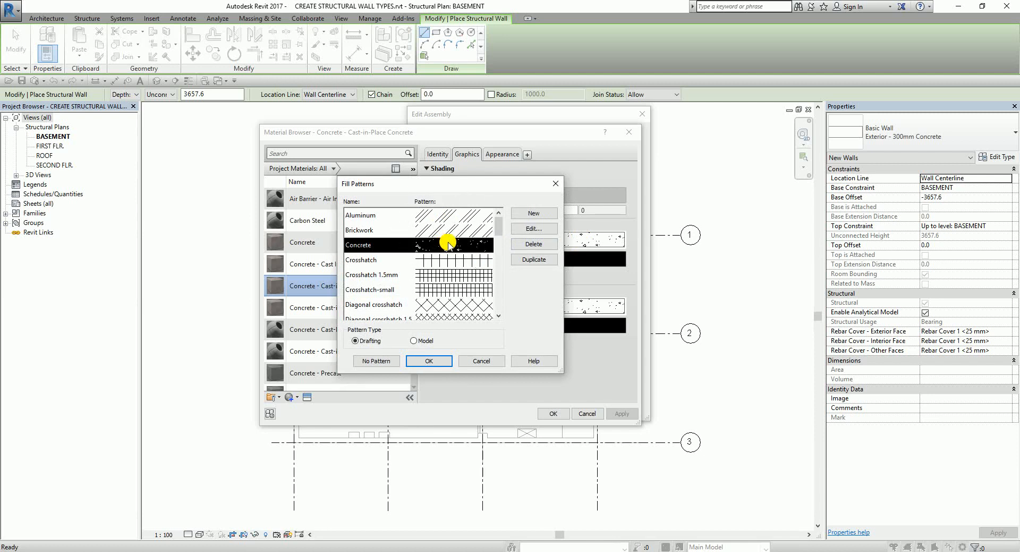
pyautogui.click(556, 184)
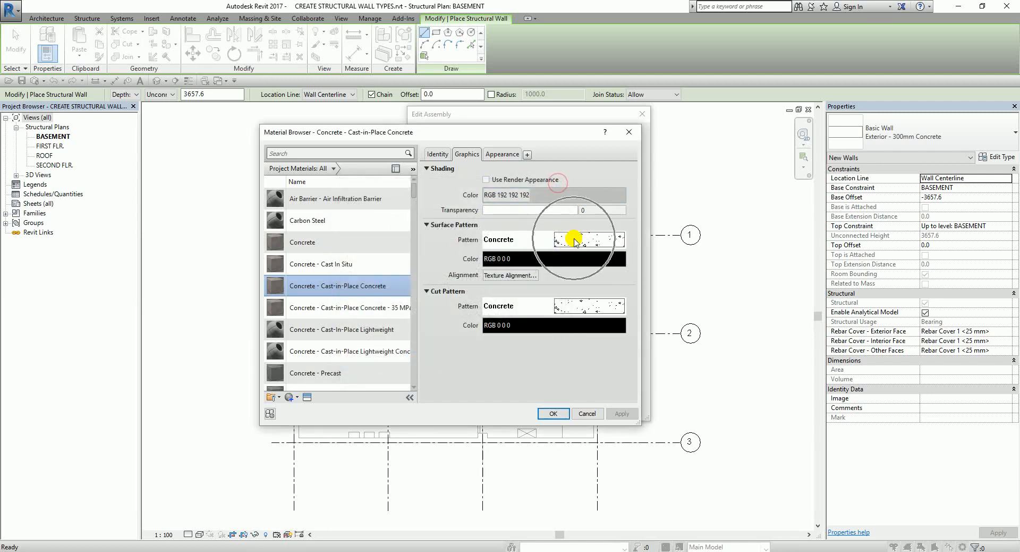
# - Assign the Concrete drafting fill as the surface pattern of the Concrete - Cast-in-Place Concrete material
pyautogui.click(574, 241)
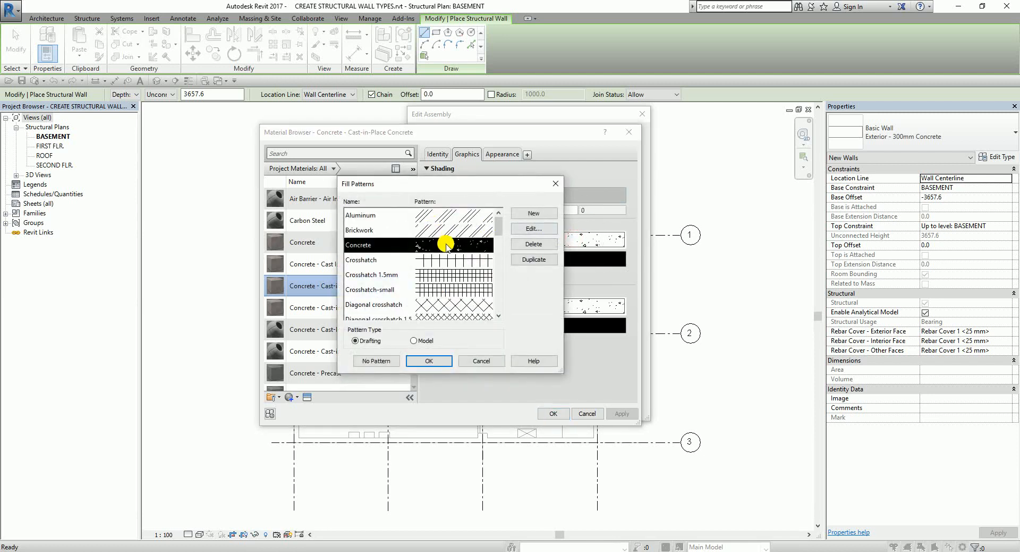
pyautogui.click(446, 246)
pyautogui.click(428, 361)
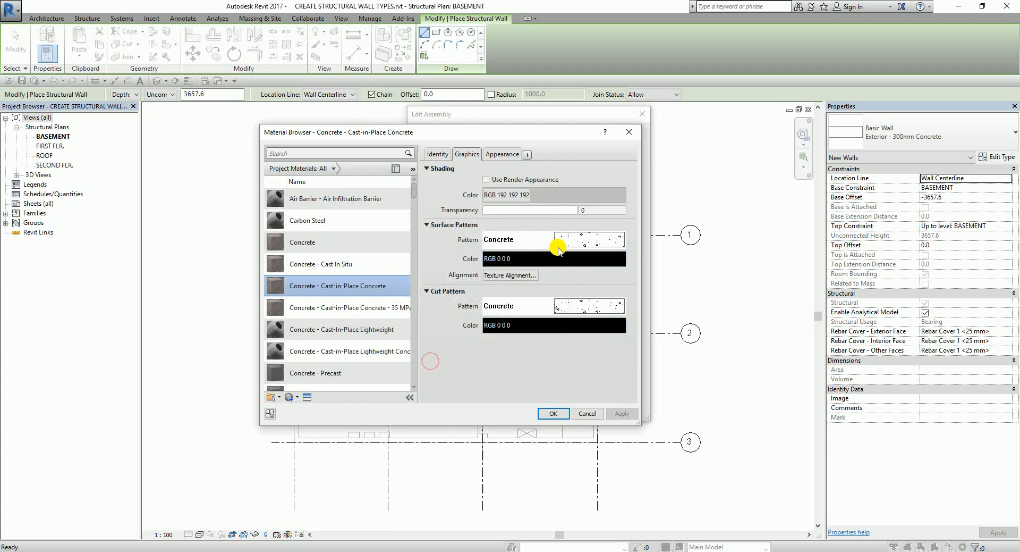
# - Check the fill used for the material's cut pattern and accept Concrete - Cast-in-Place Concrete for the structure layer
pyautogui.click(454, 228)
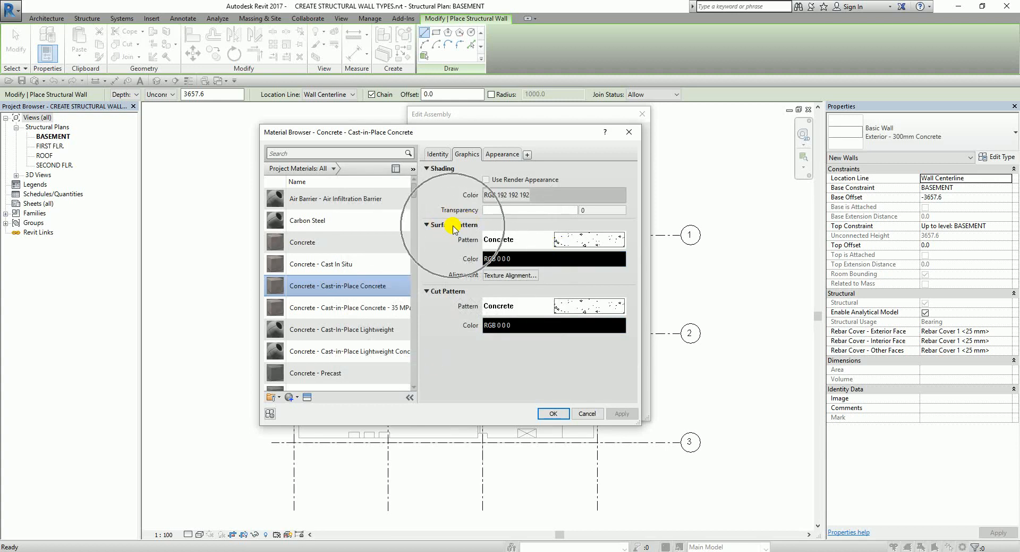
pyautogui.click(452, 293)
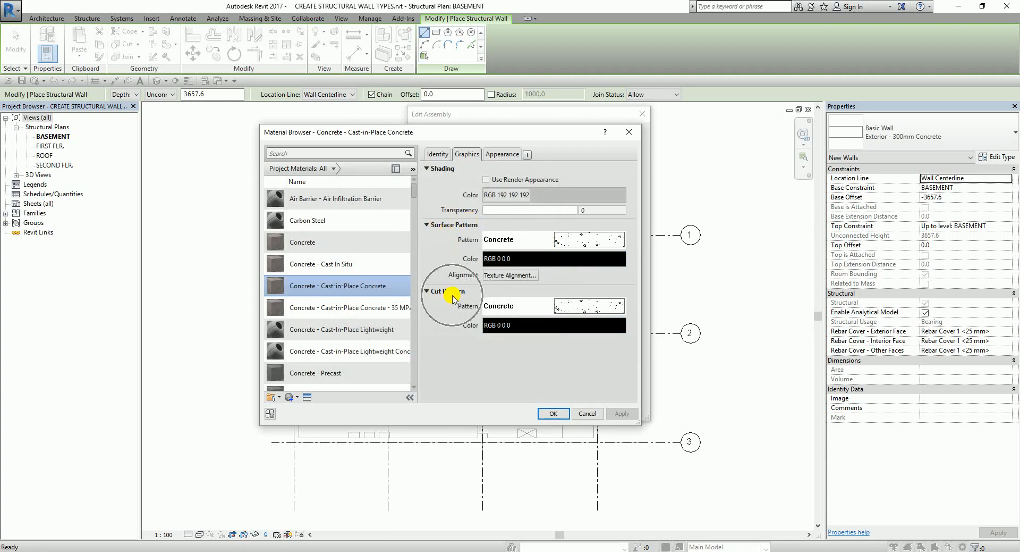
pyautogui.click(589, 307)
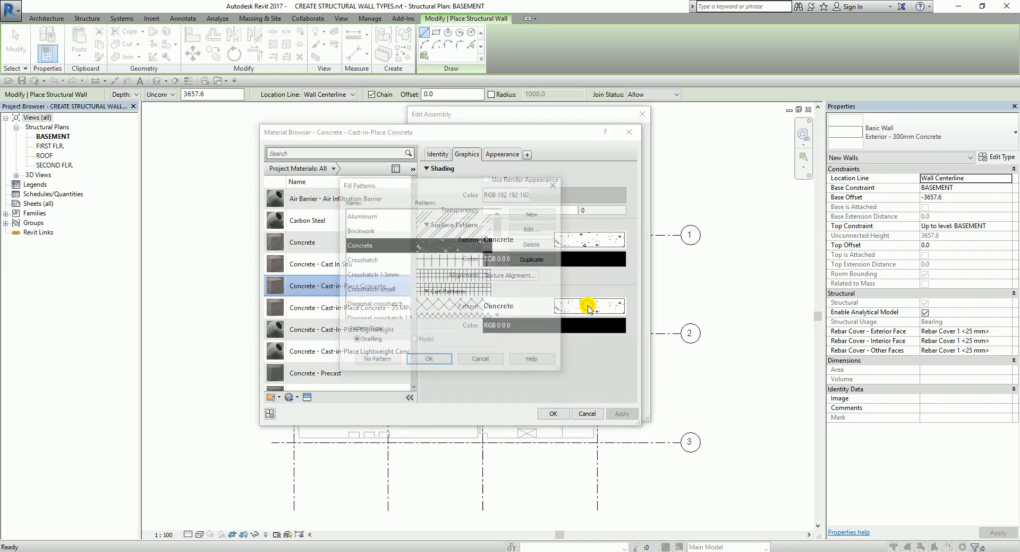
pyautogui.click(553, 184)
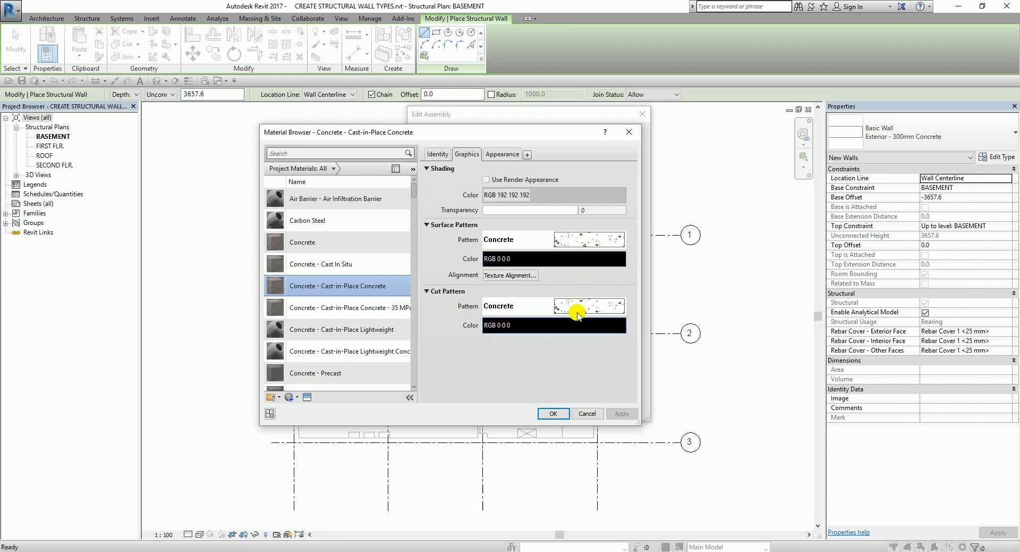
pyautogui.press('ctrl')
pyautogui.press('ctrl')
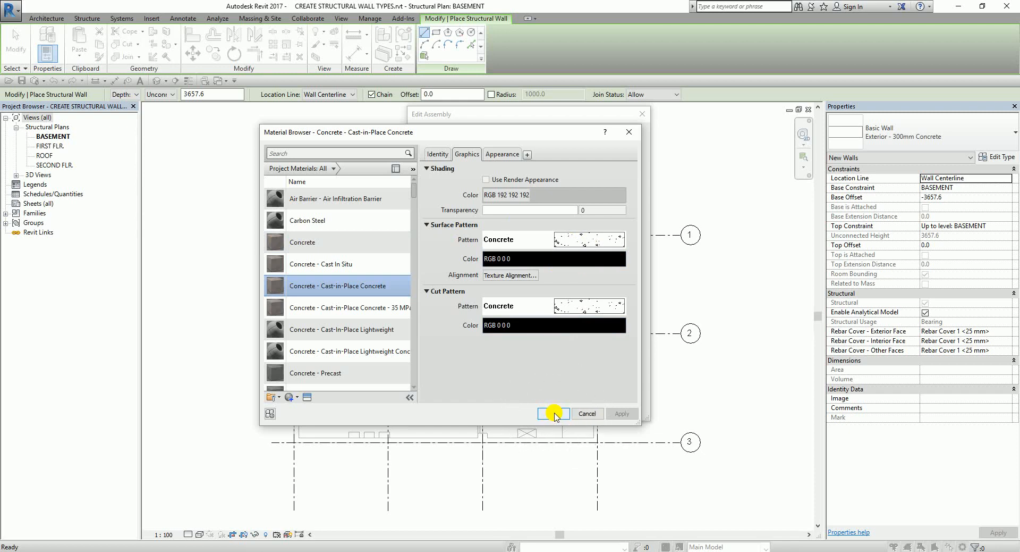
pyautogui.click(554, 413)
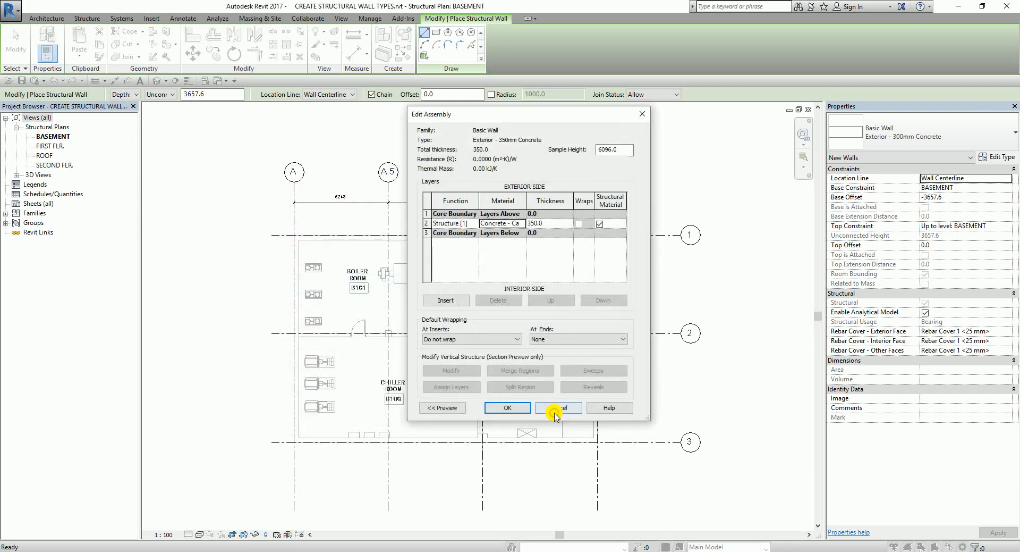
# - Accept the wall assembly and type properties, and choose Exterior - 350mm Concrete as the type for new walls
pyautogui.click(514, 414)
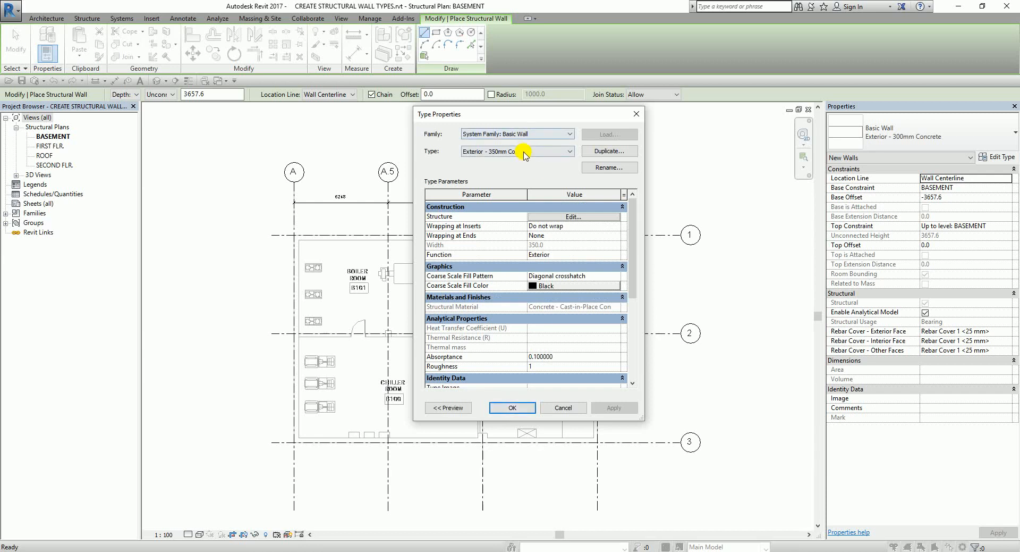
pyautogui.click(512, 408)
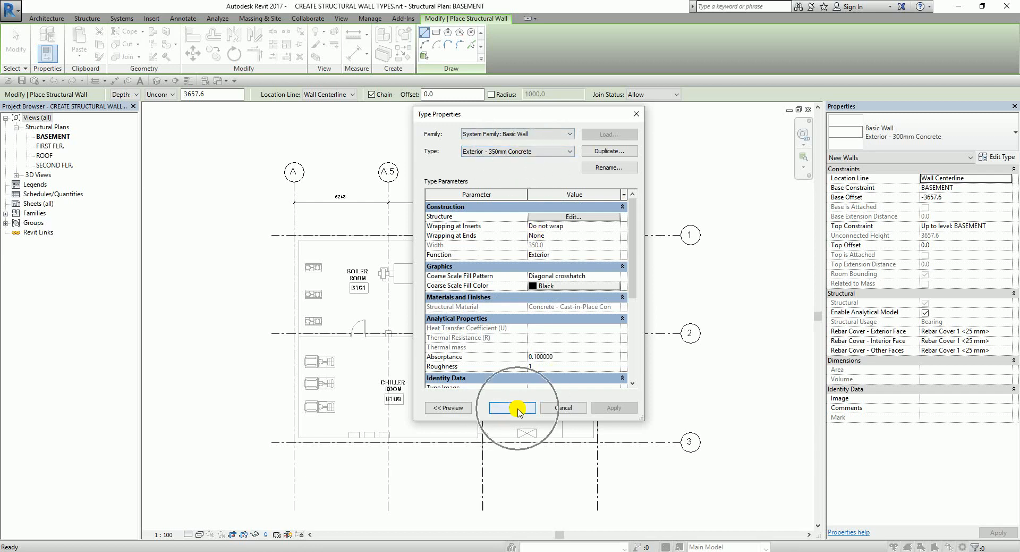
pyautogui.click(912, 143)
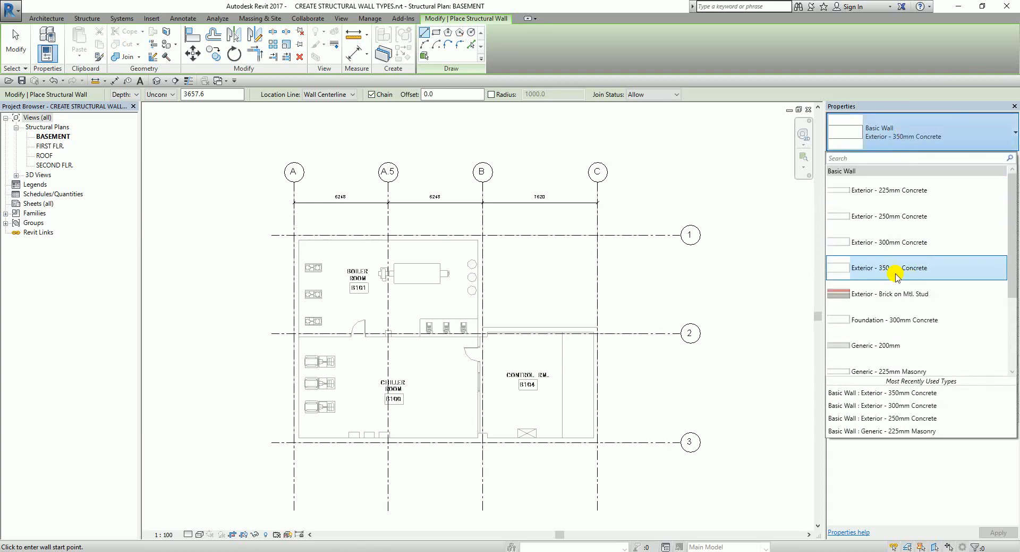
pyautogui.moveTo(870, 274)
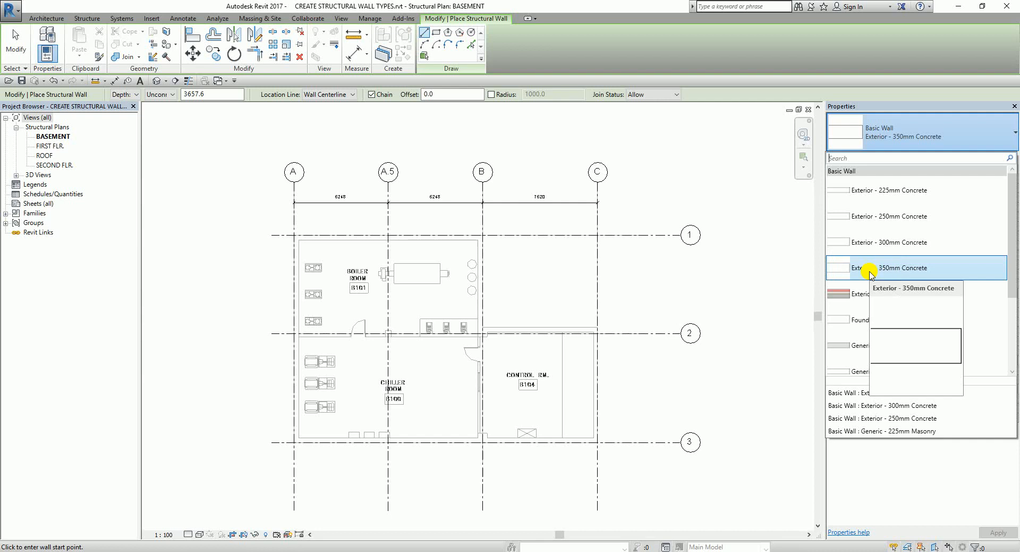
pyautogui.click(871, 271)
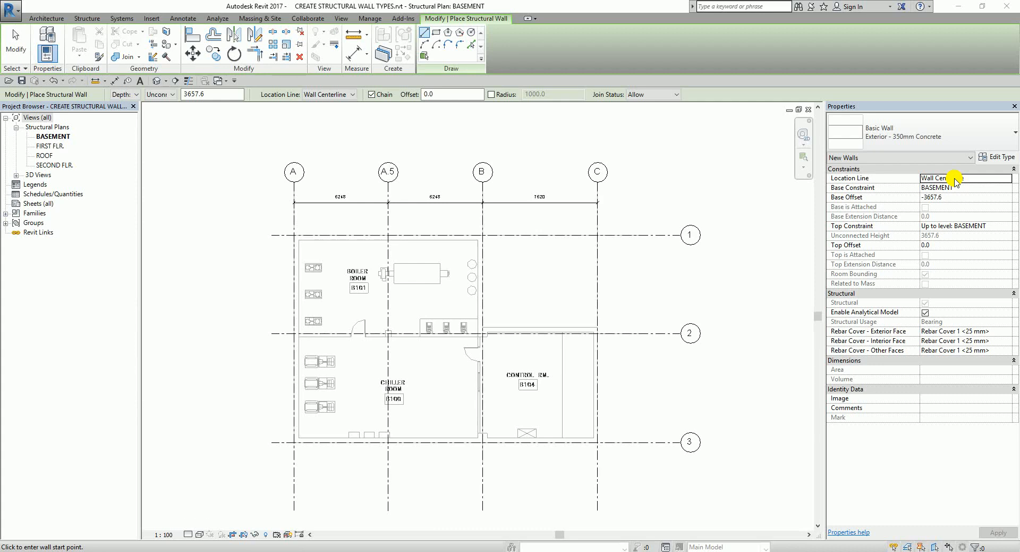
# - Duplicate the Exterior - 350mm Concrete wall type under the name Interior - 190mm CMU
pyautogui.click(889, 136)
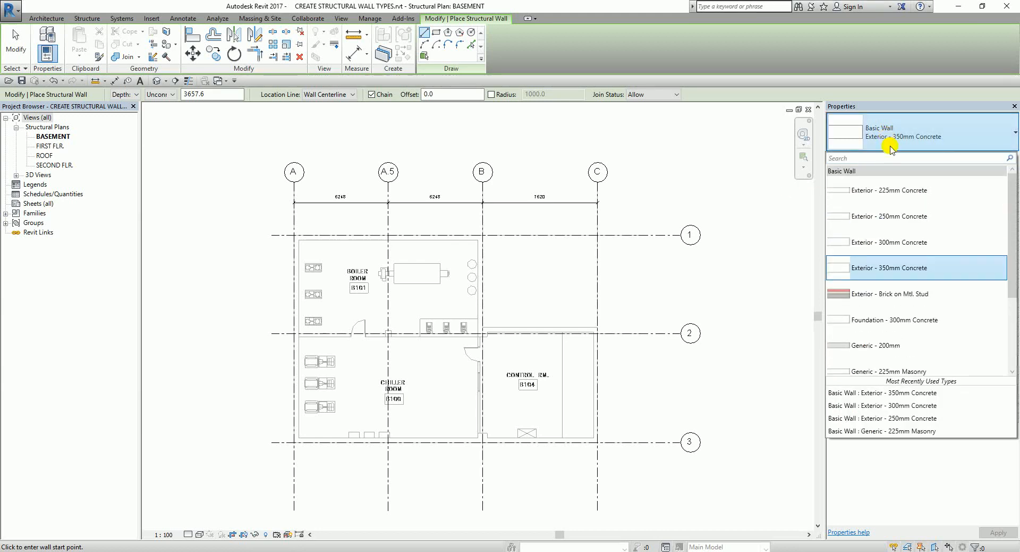
pyautogui.scroll(-4, 897, 283)
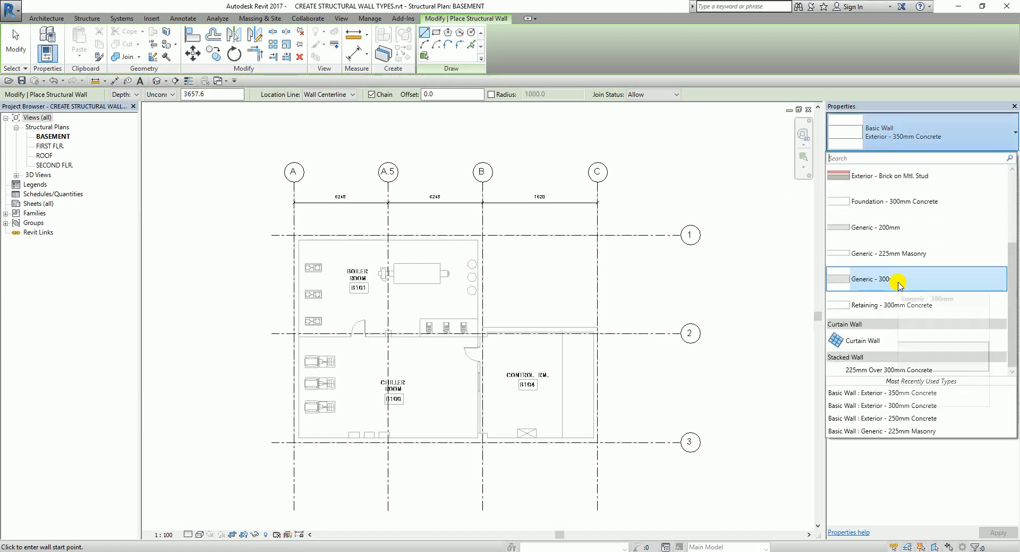
pyautogui.scroll(4, 861, 223)
pyautogui.click(907, 119)
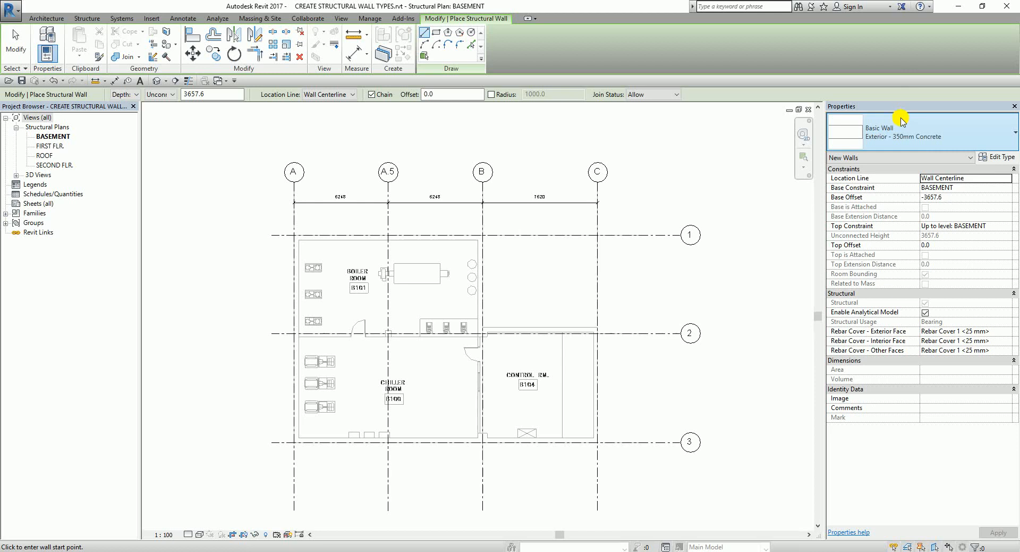
pyautogui.click(1004, 158)
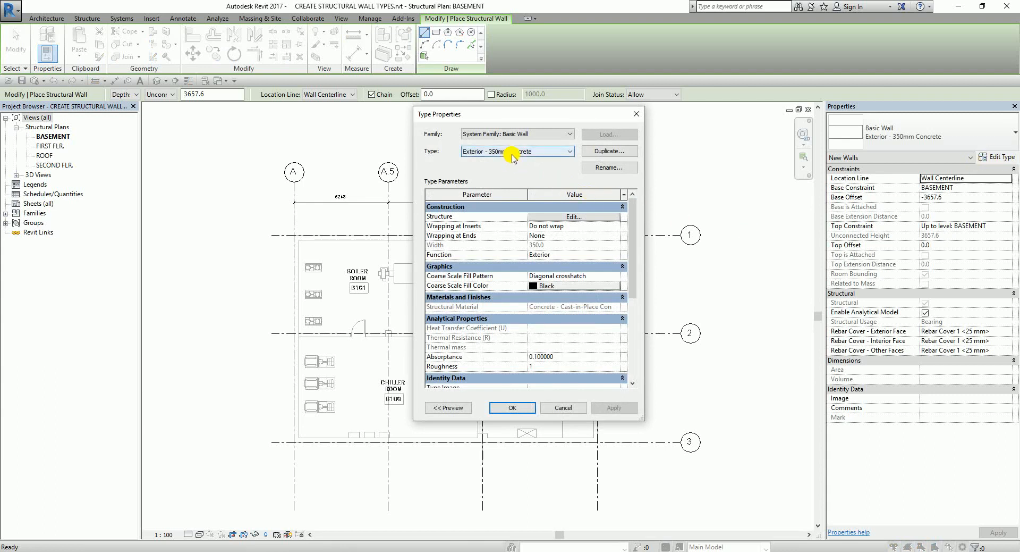
pyautogui.click(601, 154)
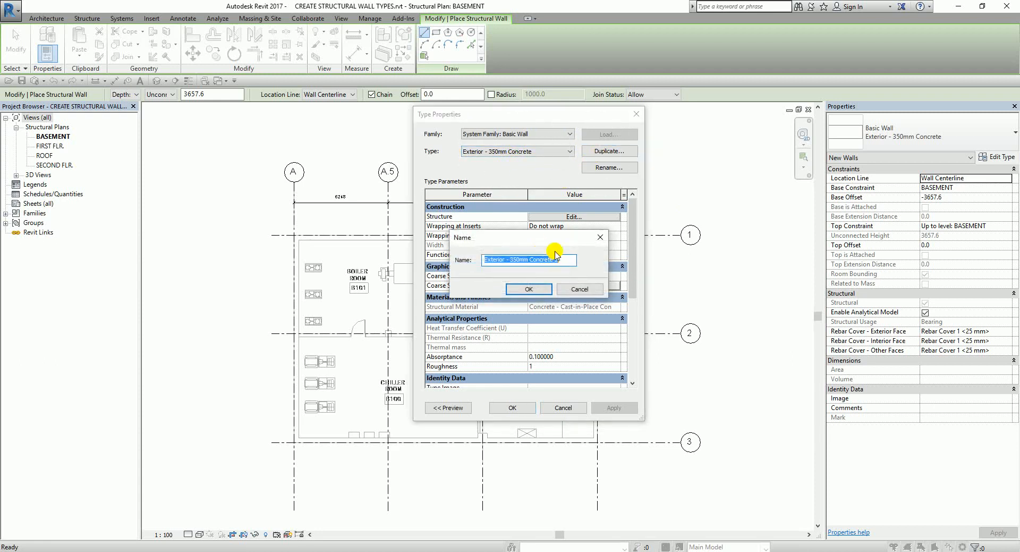
pyautogui.write('In')
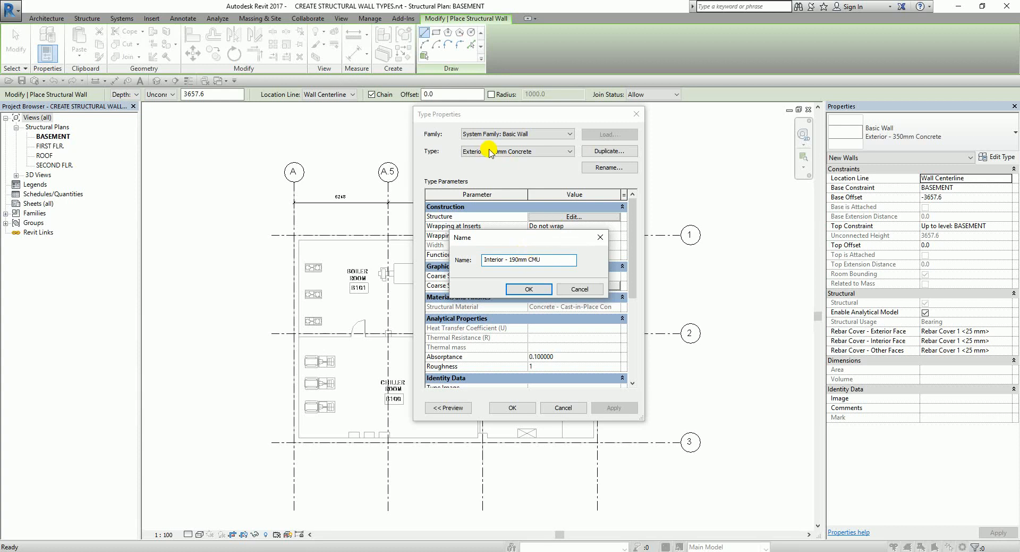
pyautogui.press('ctrl')
pyautogui.press('ctrl')
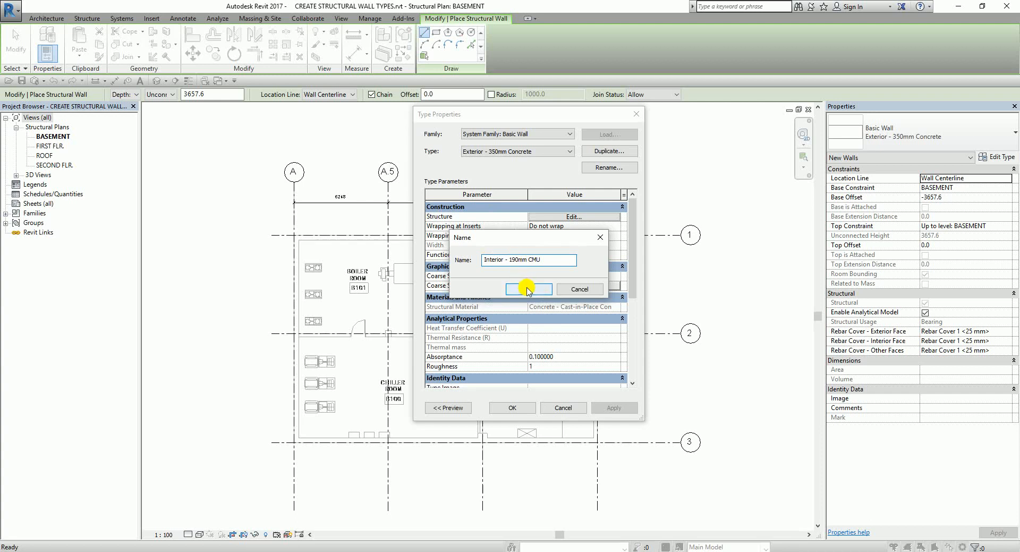
pyautogui.press('ctrl')
pyautogui.press('ctrl')
pyautogui.press('ctrl')
pyautogui.click(528, 289)
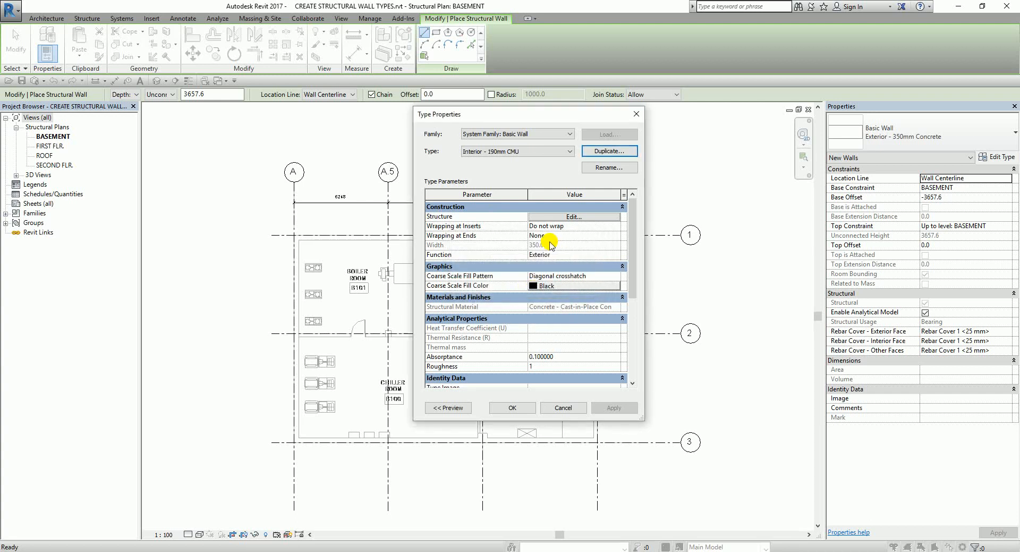
# - Open the wall assembly of the Interior - 190mm CMU type and set the Structure [1] layer's thickness to 190 mm
pyautogui.press('ctrl')
pyautogui.press('ctrl')
pyautogui.press('ctrl')
pyautogui.press('ctrl')
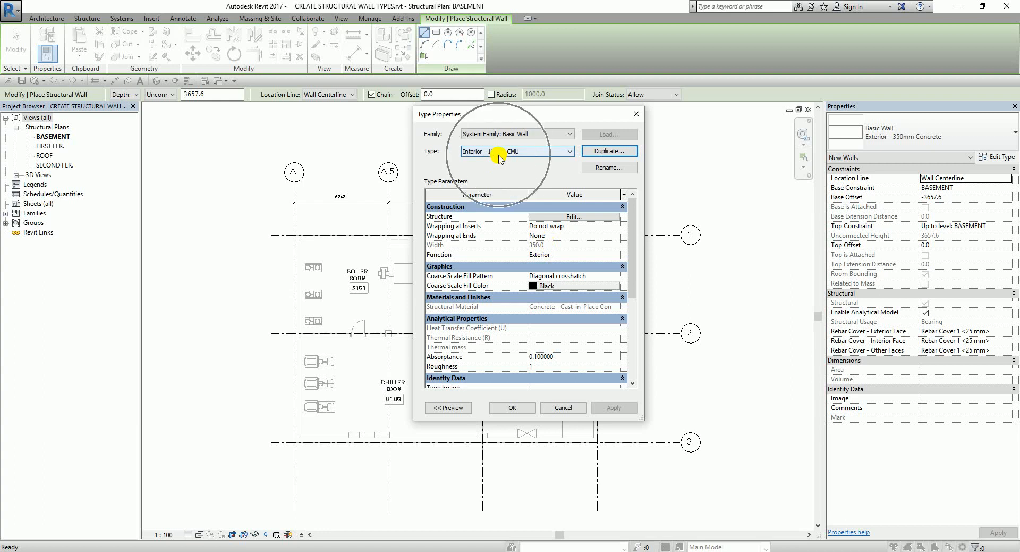
pyautogui.press('ctrl')
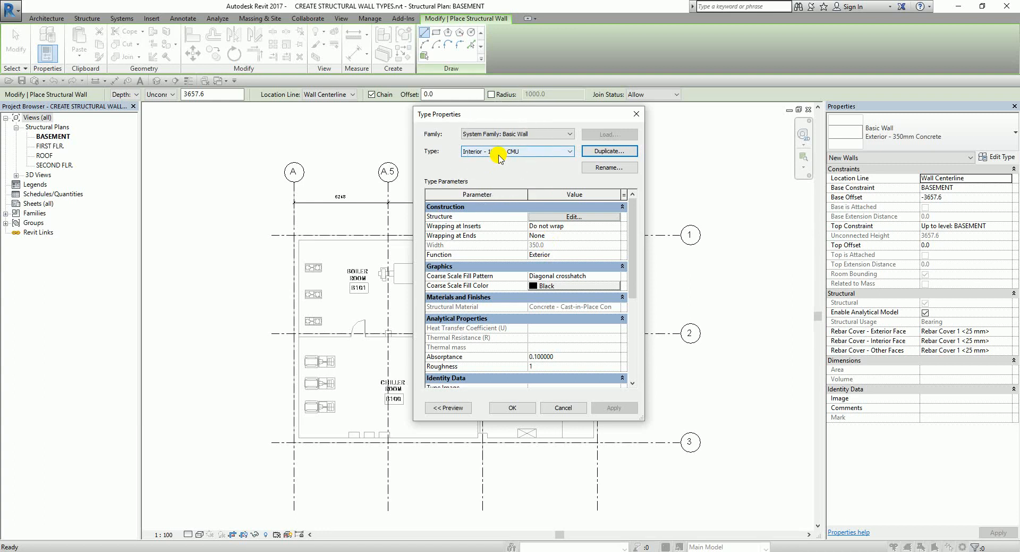
pyautogui.press('ctrl')
pyautogui.press('ctrl')
pyautogui.press('ctrl')
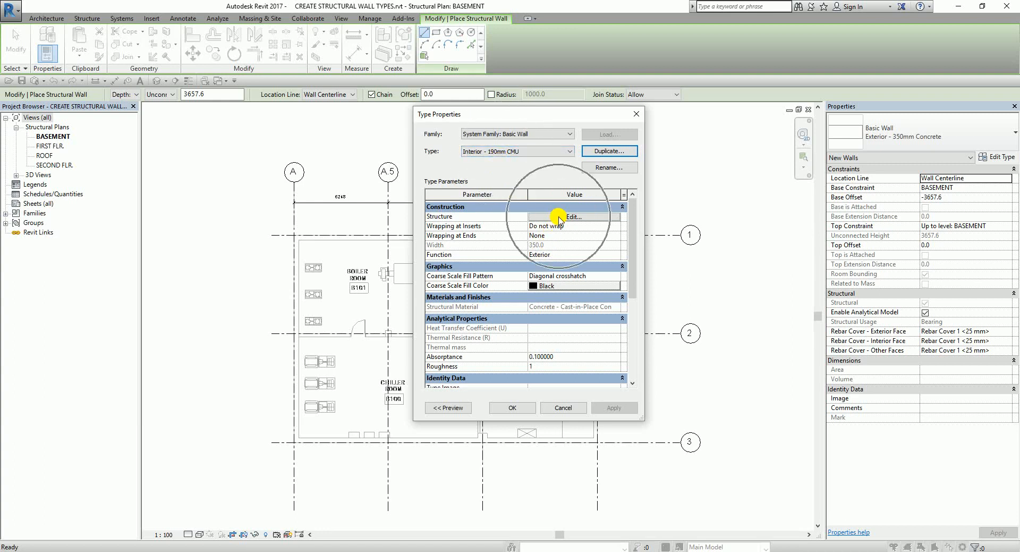
pyautogui.click(560, 217)
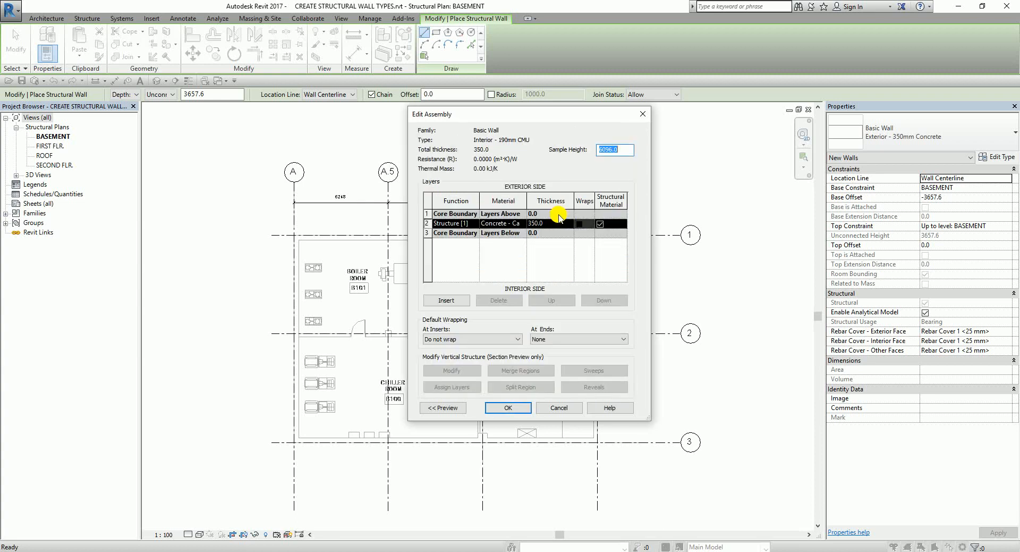
pyautogui.click(552, 223)
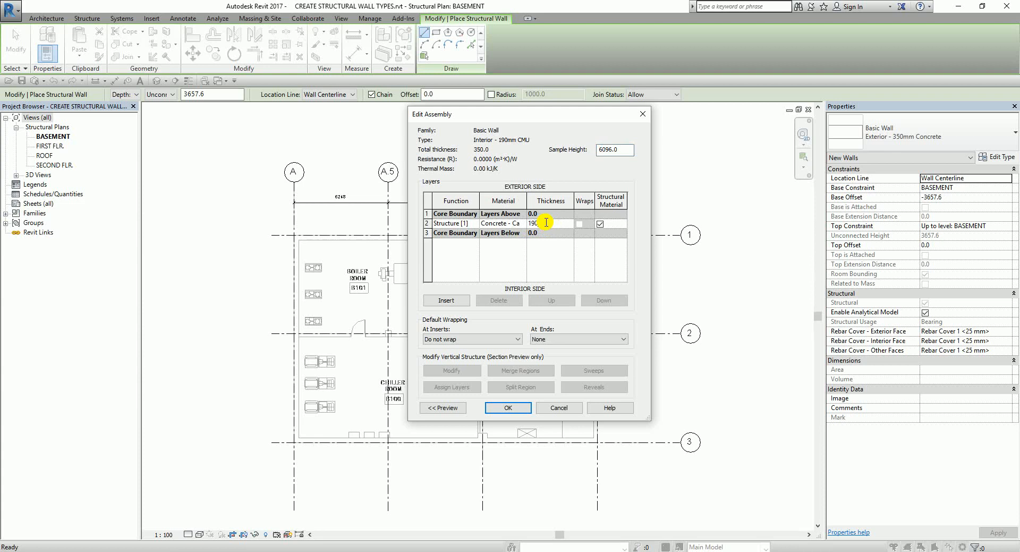
pyautogui.press('ctrl')
pyautogui.press('ctrl')
# - Open the material selection for the Structure [1] layer and look through the project materials matching "concrete"
pyautogui.click(523, 223)
pyautogui.press('ctrl')
pyautogui.press('ctrl')
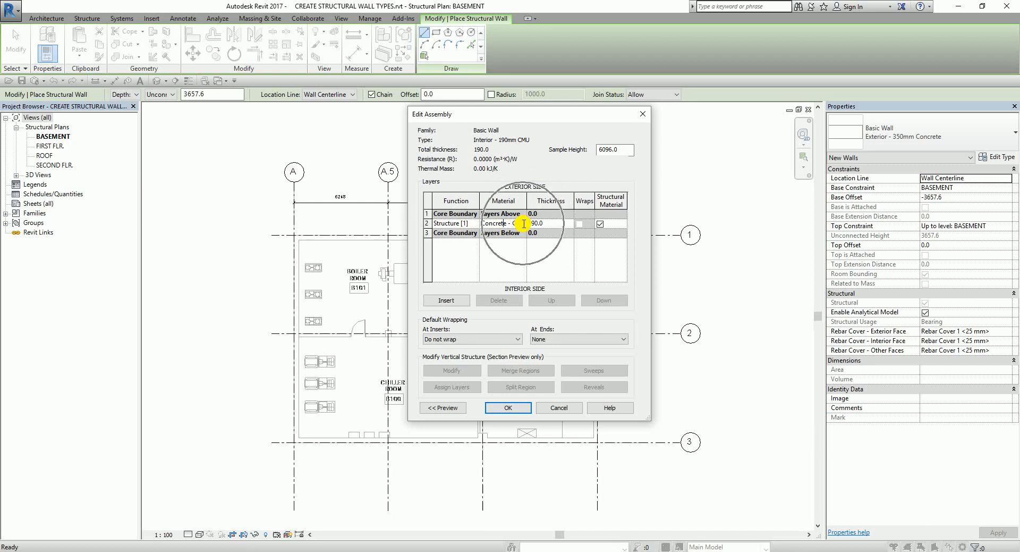
pyautogui.press('ctrl')
pyautogui.click(524, 223)
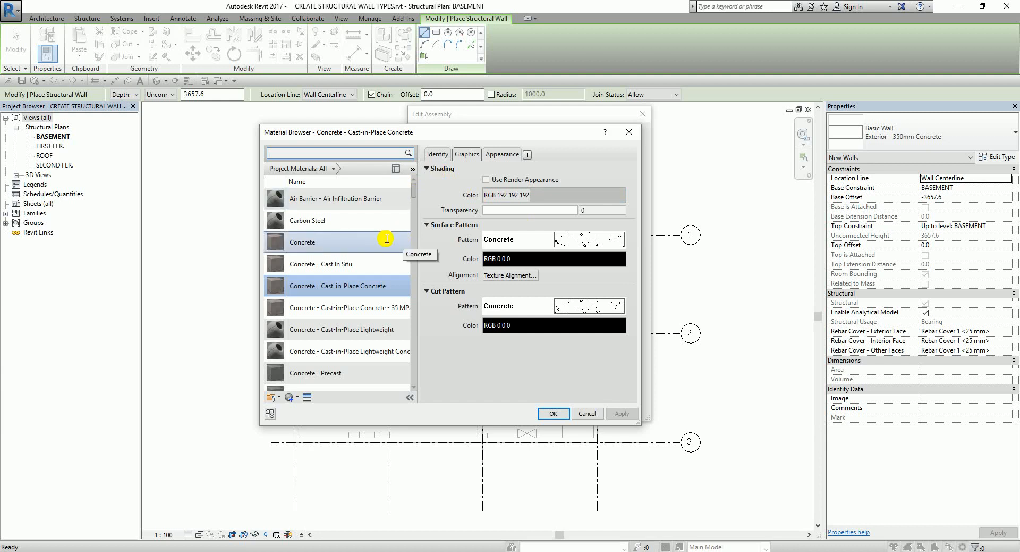
pyautogui.click(311, 153)
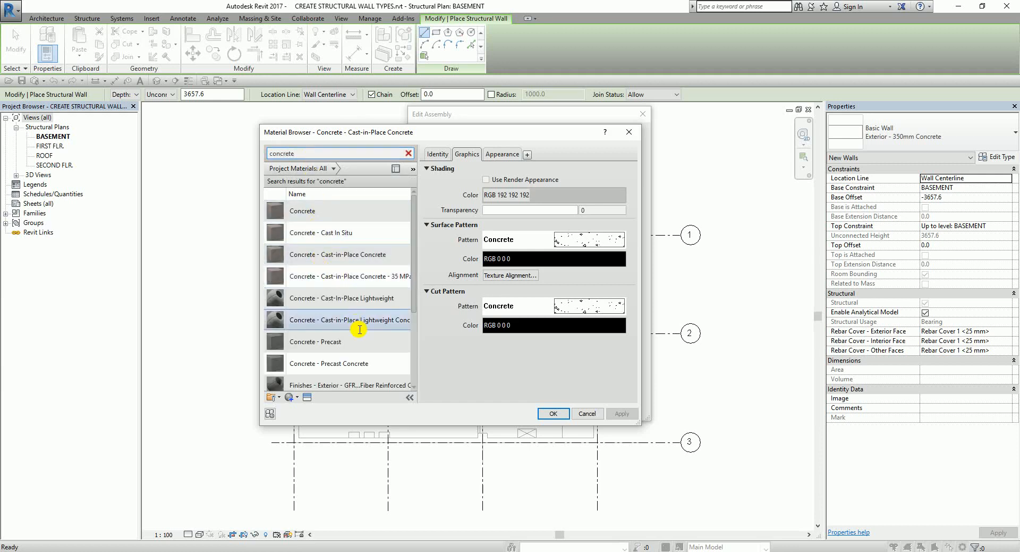
pyautogui.scroll(-1, 340, 319)
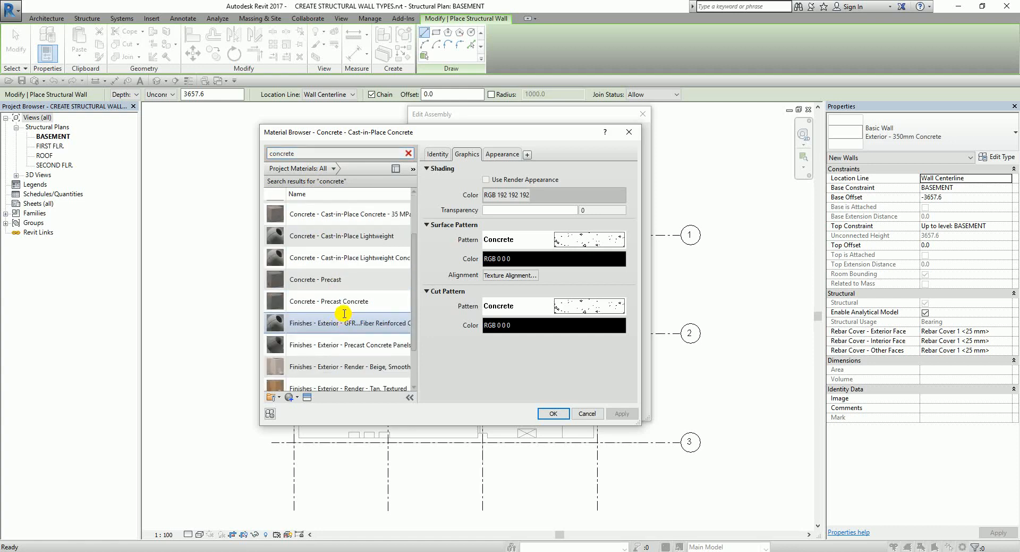
pyautogui.scroll(1, 319, 274)
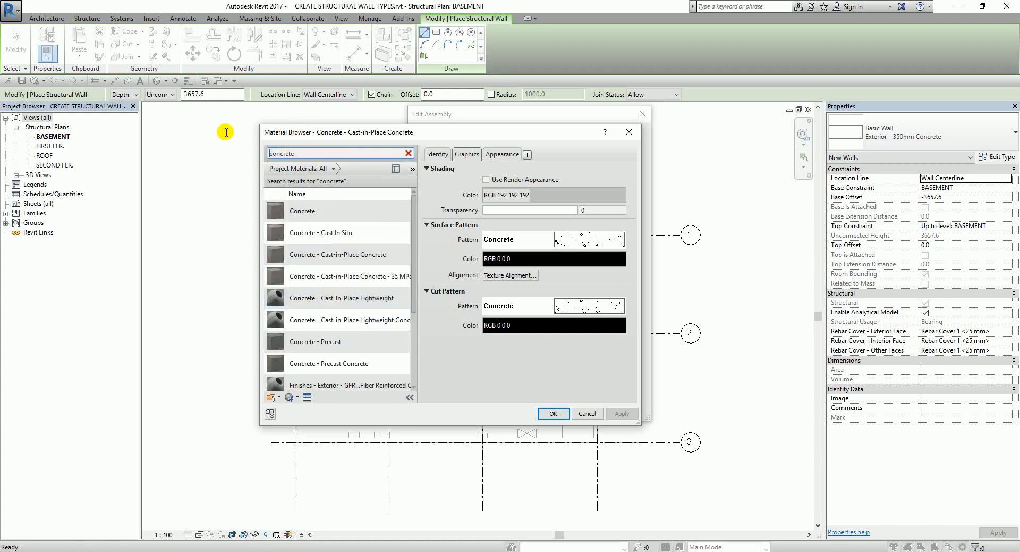
# - Search the project materials for "masonry" and assign Masonry - Concrete Masonry Units to the structure layer
pyautogui.doubleClick(272, 153)
pyautogui.write('masonry')
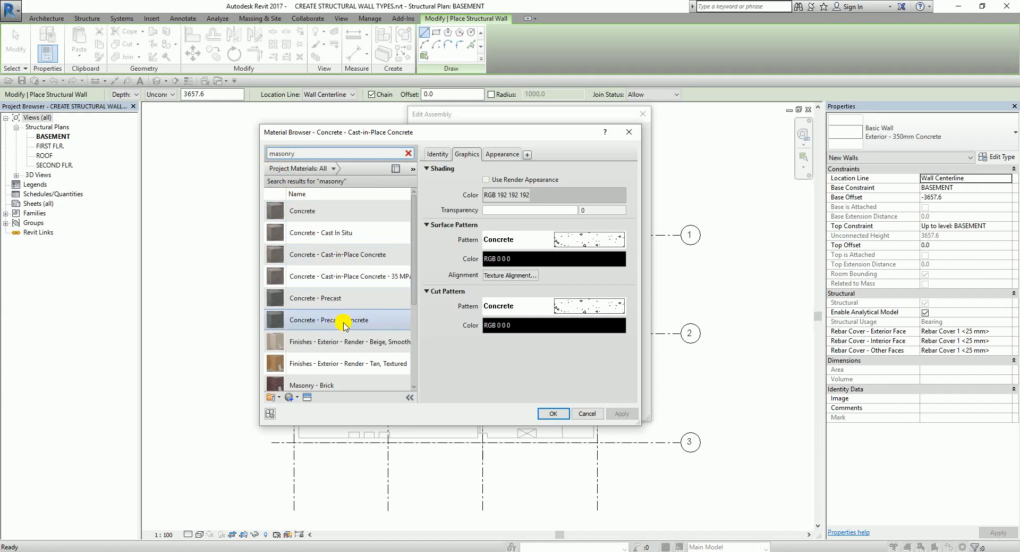
pyautogui.scroll(-2, 344, 277)
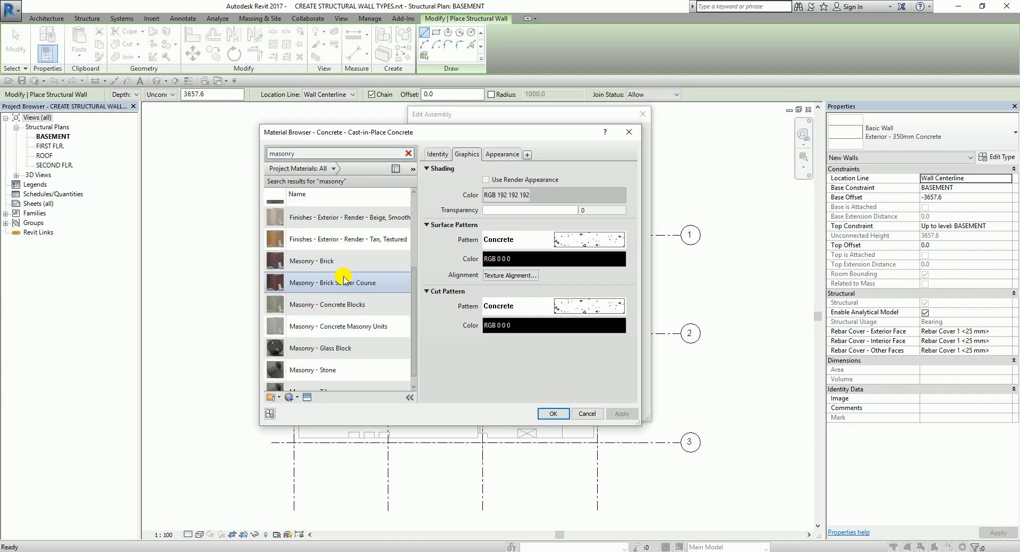
pyautogui.scroll(-1, 341, 365)
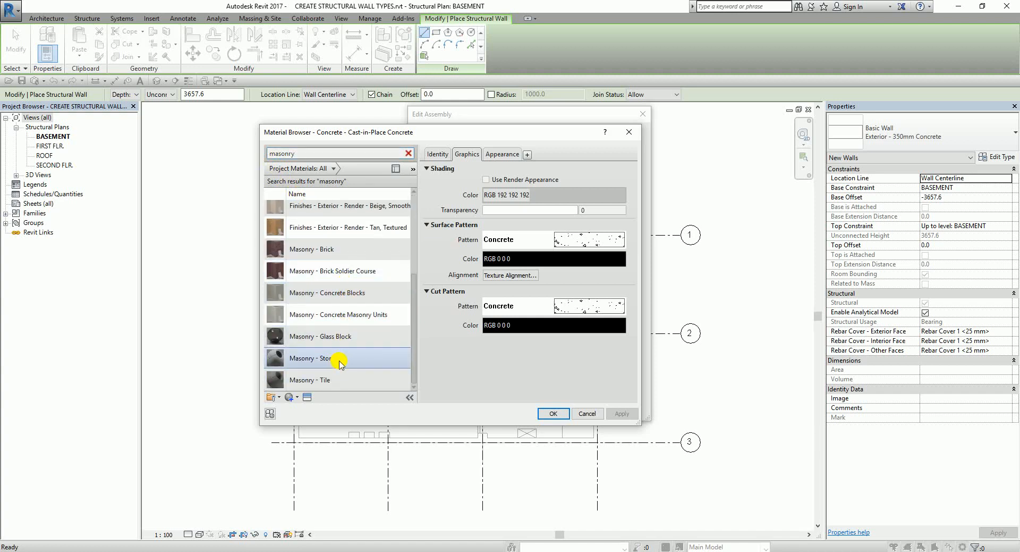
pyautogui.click(350, 315)
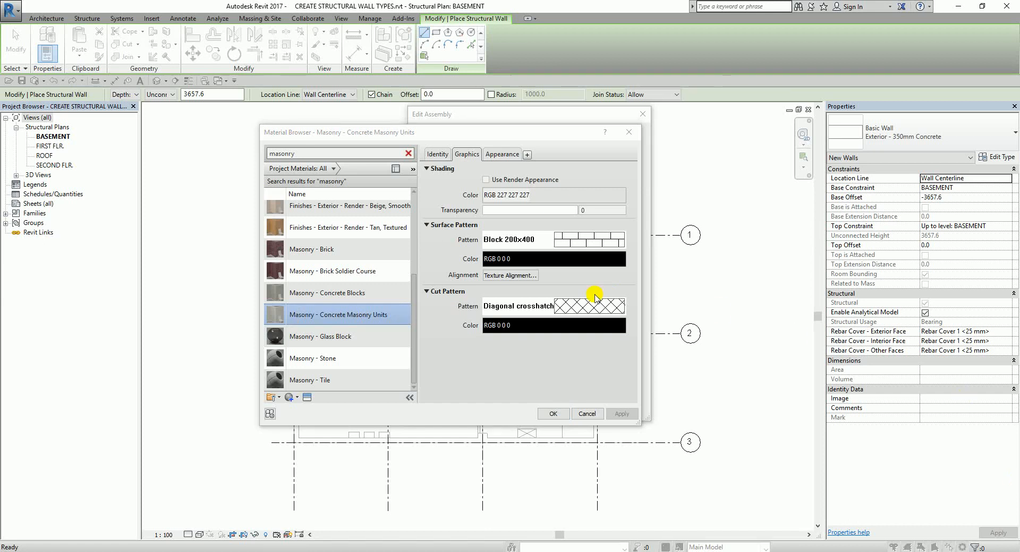
pyautogui.click(553, 414)
pyautogui.click(553, 413)
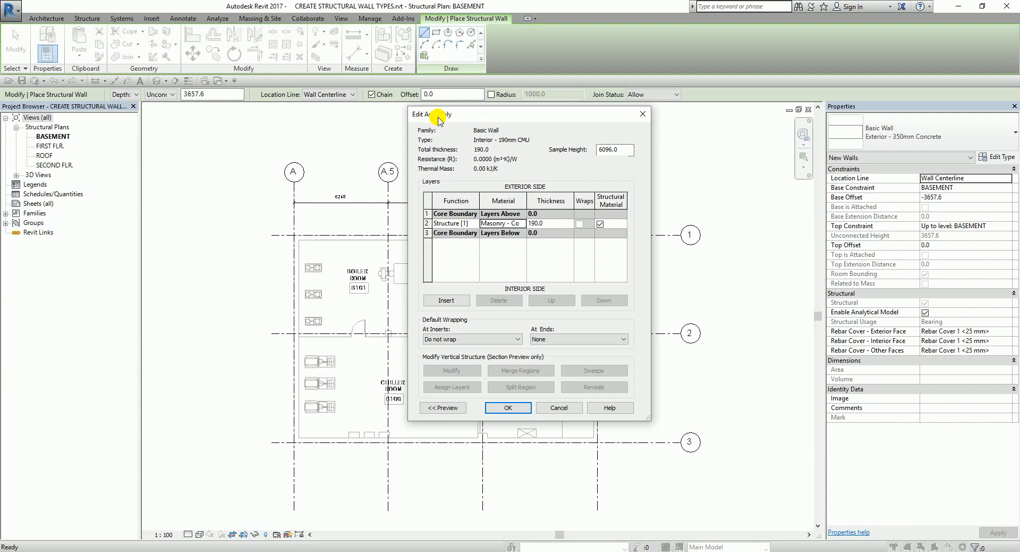
# - Accept the wall assembly and set the wall type's Function to Interior
pyautogui.click(508, 408)
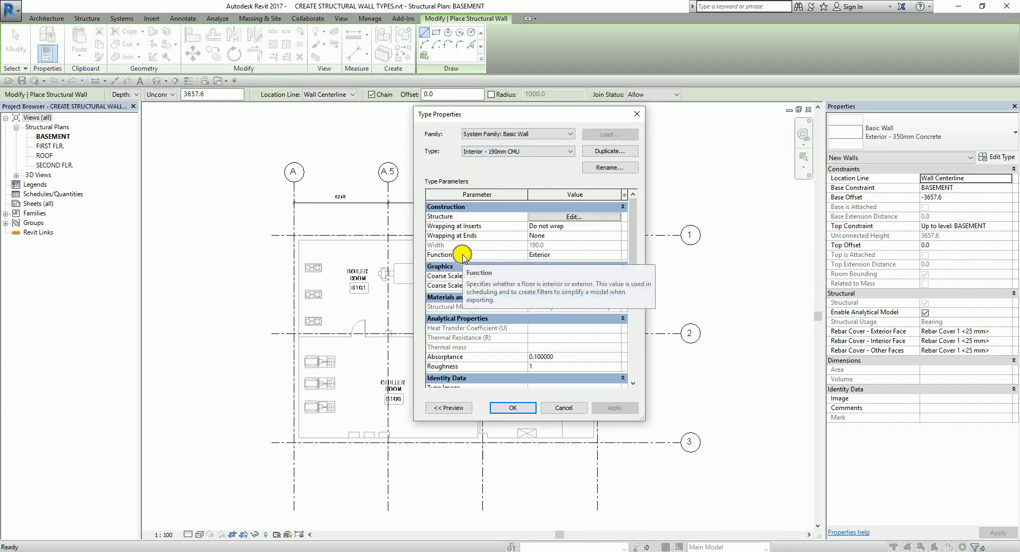
pyautogui.click(609, 255)
pyautogui.click(617, 255)
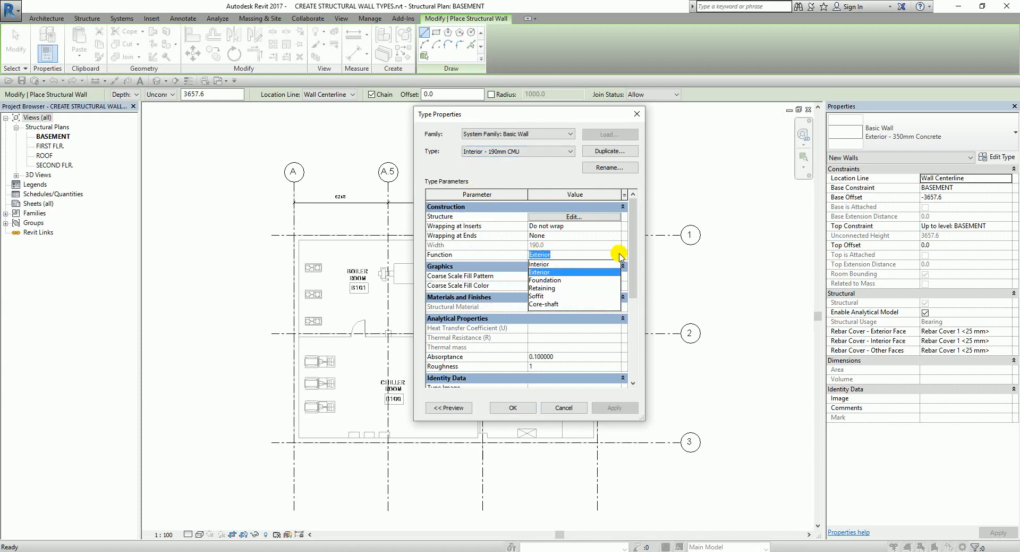
pyautogui.click(553, 263)
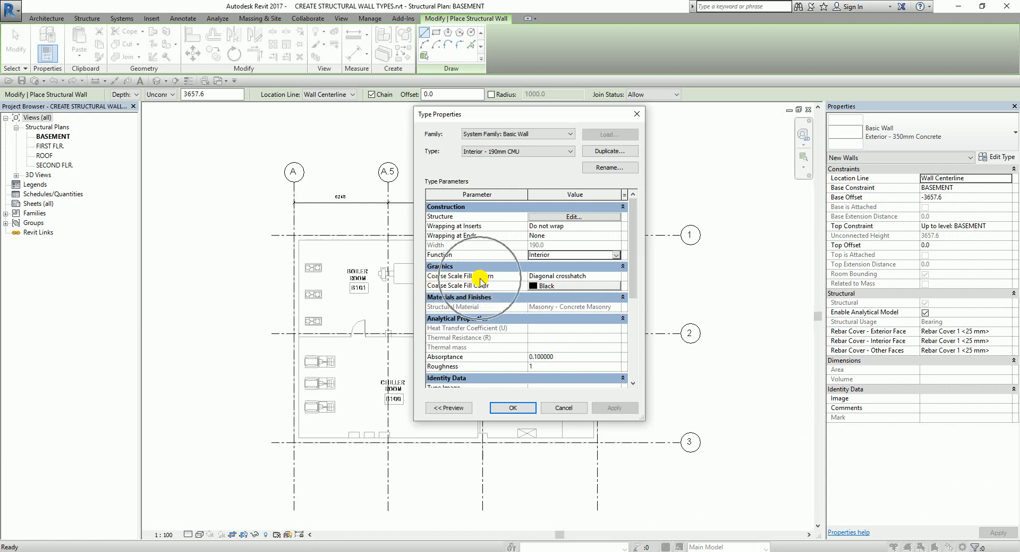
# - Keep Diagonal crosshatch as the coarse scale fill pattern and accept the type properties of the CMU wall
pyautogui.click(595, 276)
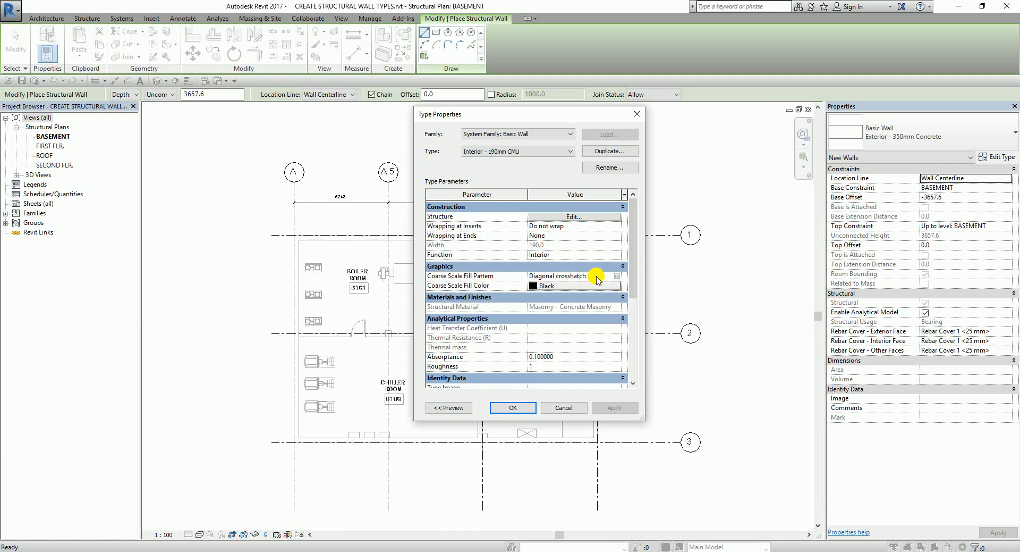
pyautogui.click(597, 277)
pyautogui.click(618, 276)
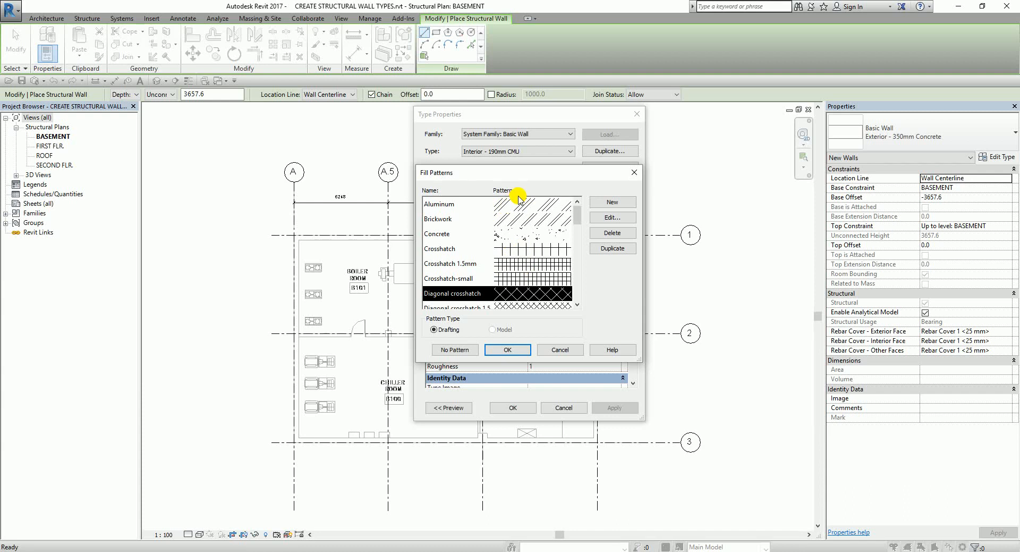
pyautogui.click(512, 351)
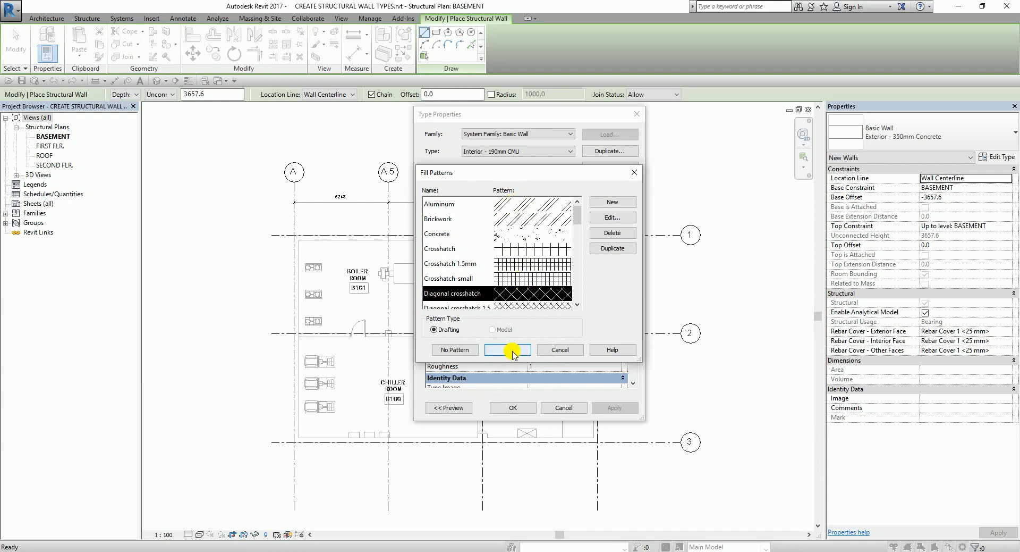
pyautogui.click(514, 410)
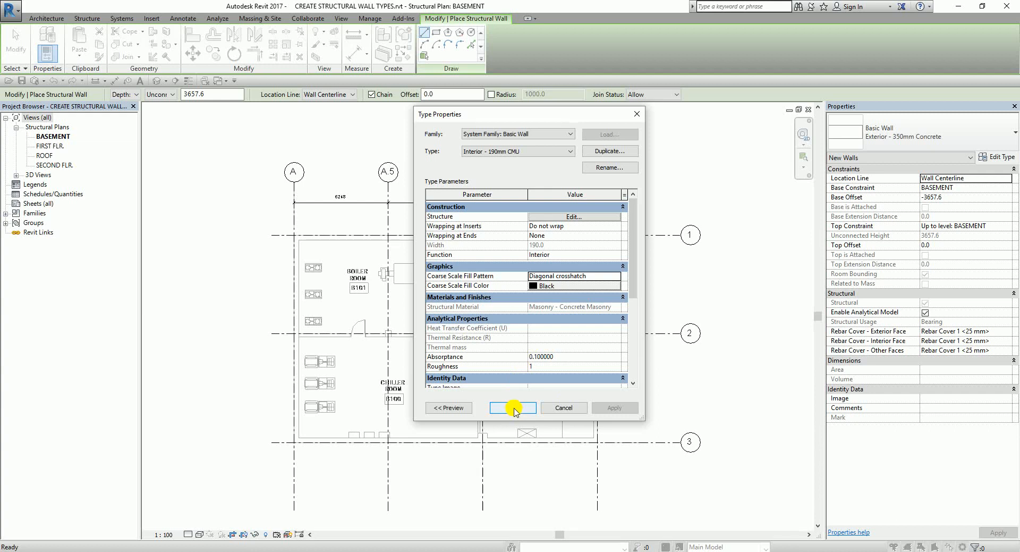
pyautogui.click(513, 407)
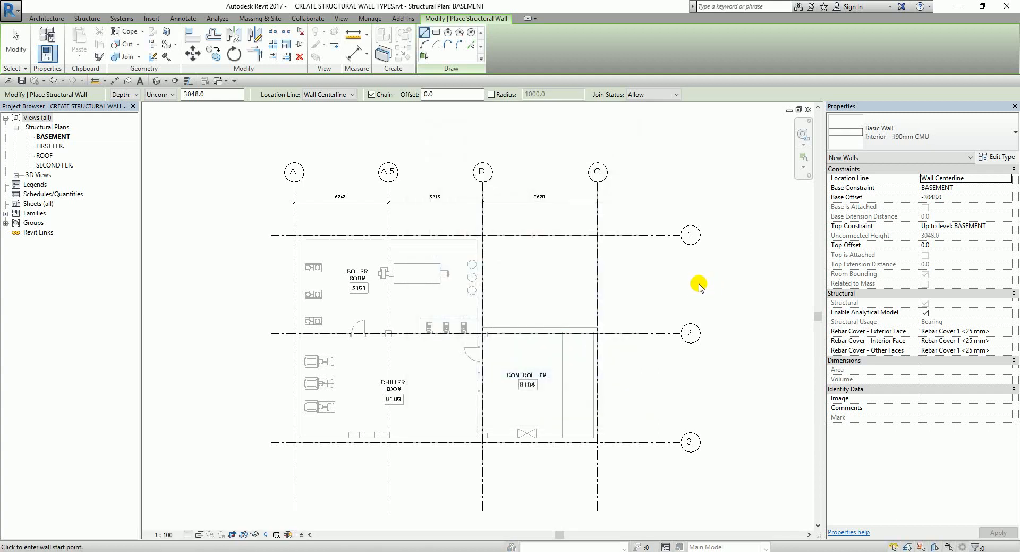
# - Restart the structural Wall command, check the type list for the new exterior concrete and interior CMU walls, and leave the command
pyautogui.click(15, 45)
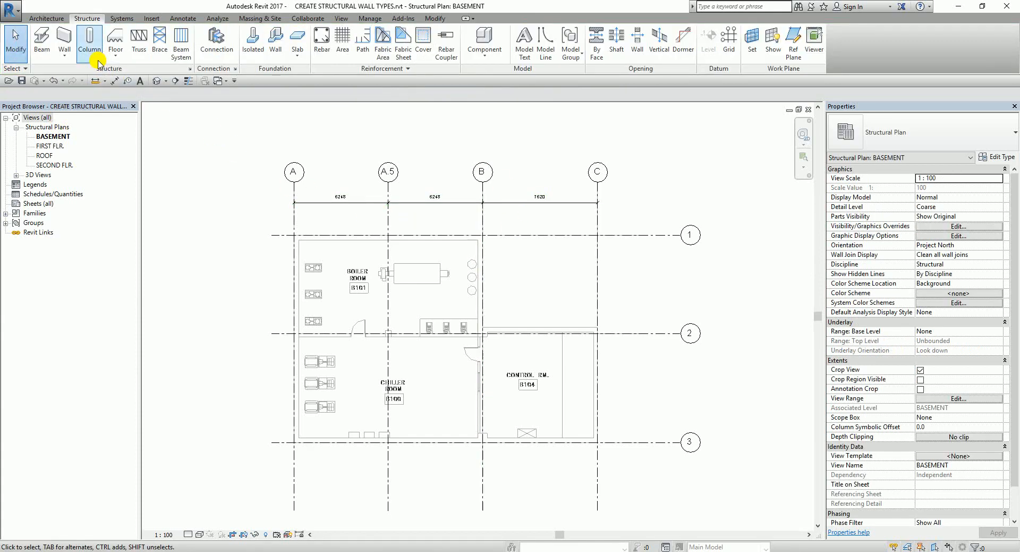
pyautogui.click(65, 38)
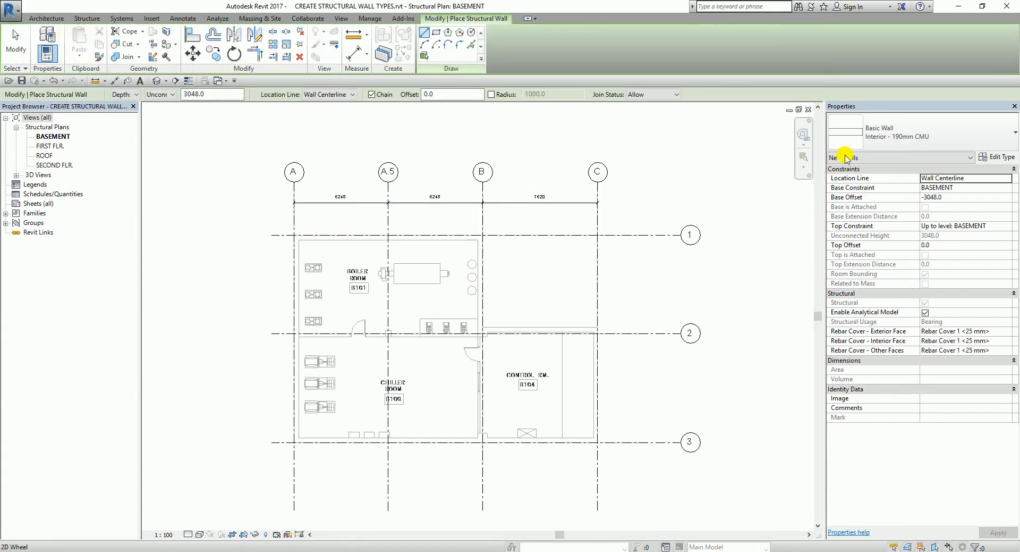
pyautogui.click(933, 134)
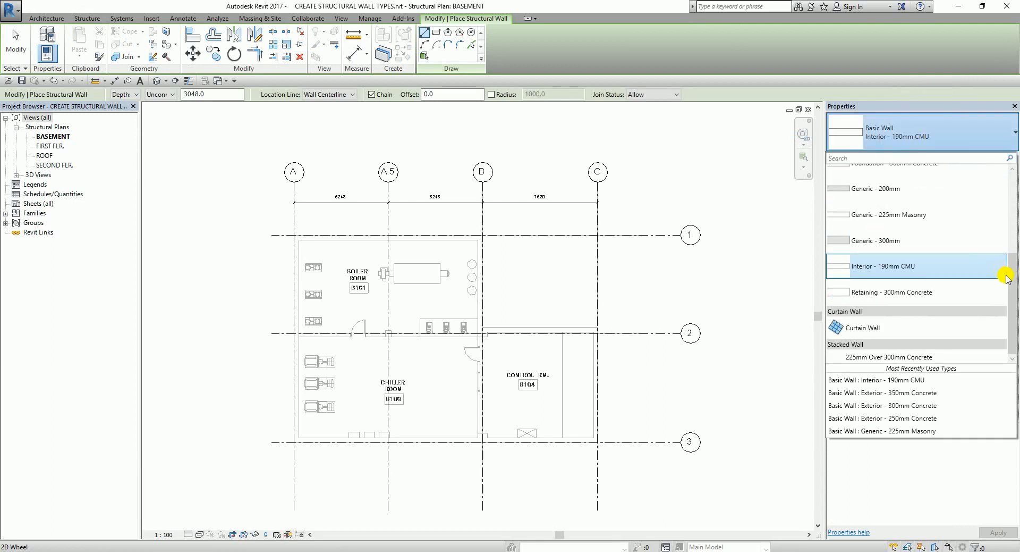
pyautogui.scroll(1, 1014, 271)
pyautogui.moveTo(1014, 269); pyautogui.dragTo(1014, 213)
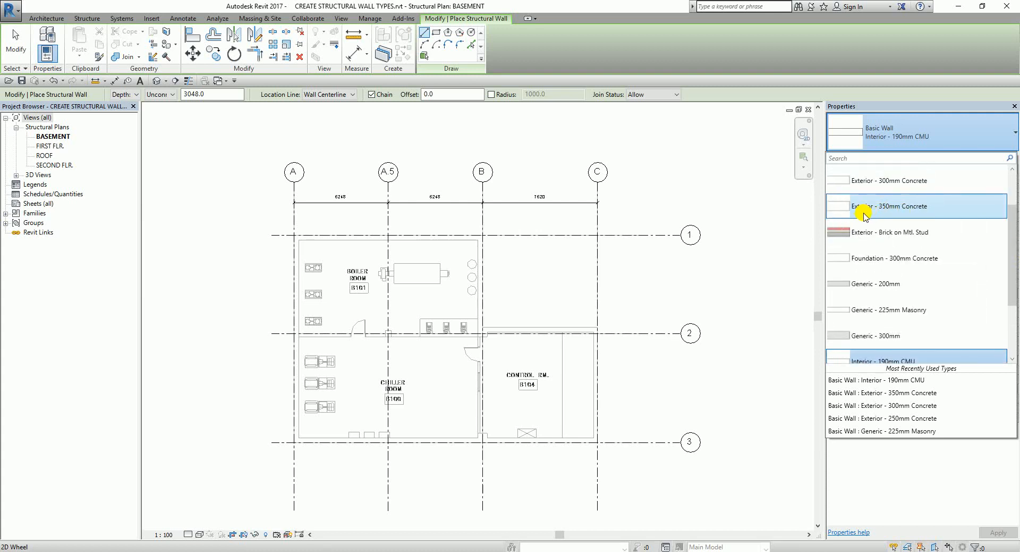
pyautogui.moveTo(1013, 228); pyautogui.dragTo(1016, 295)
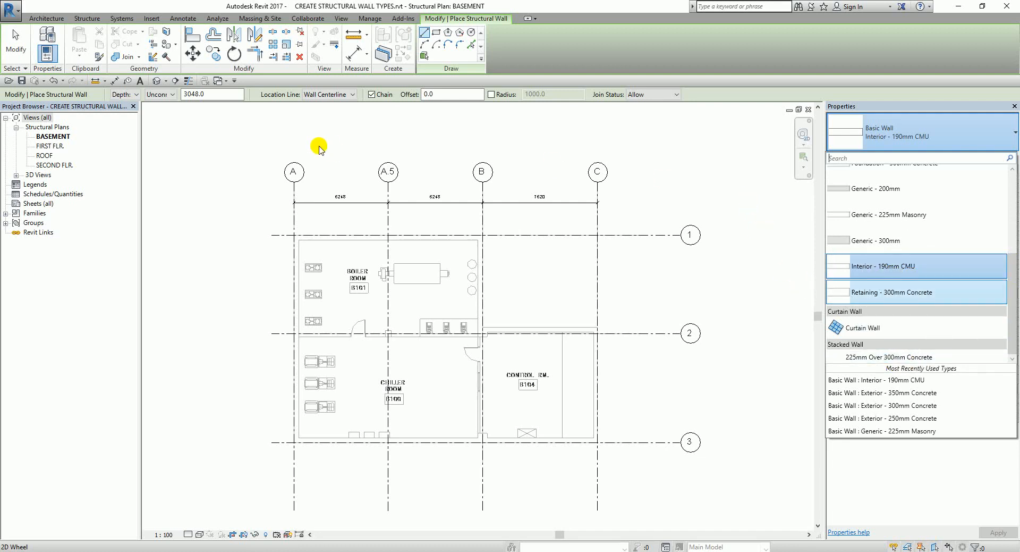
pyautogui.click(16, 50)
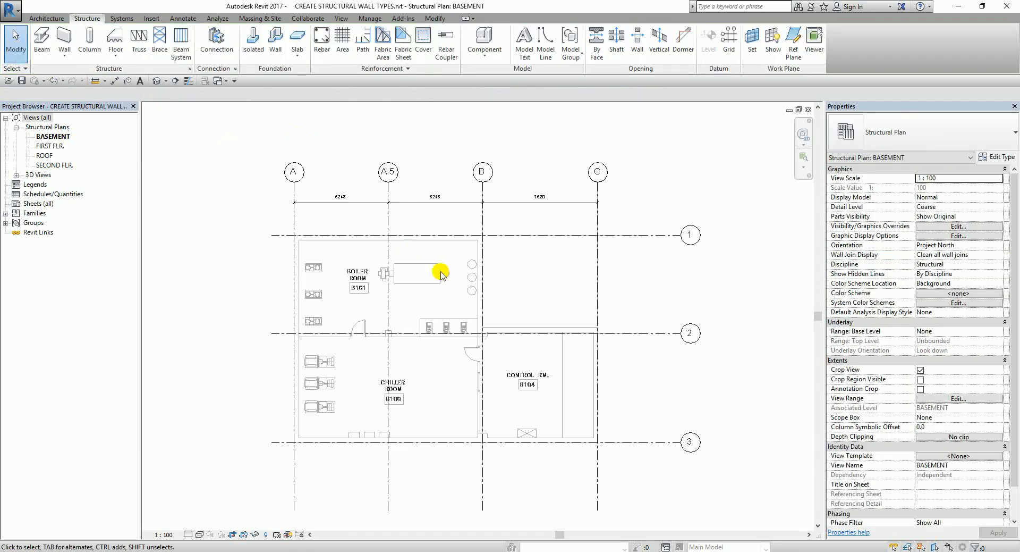